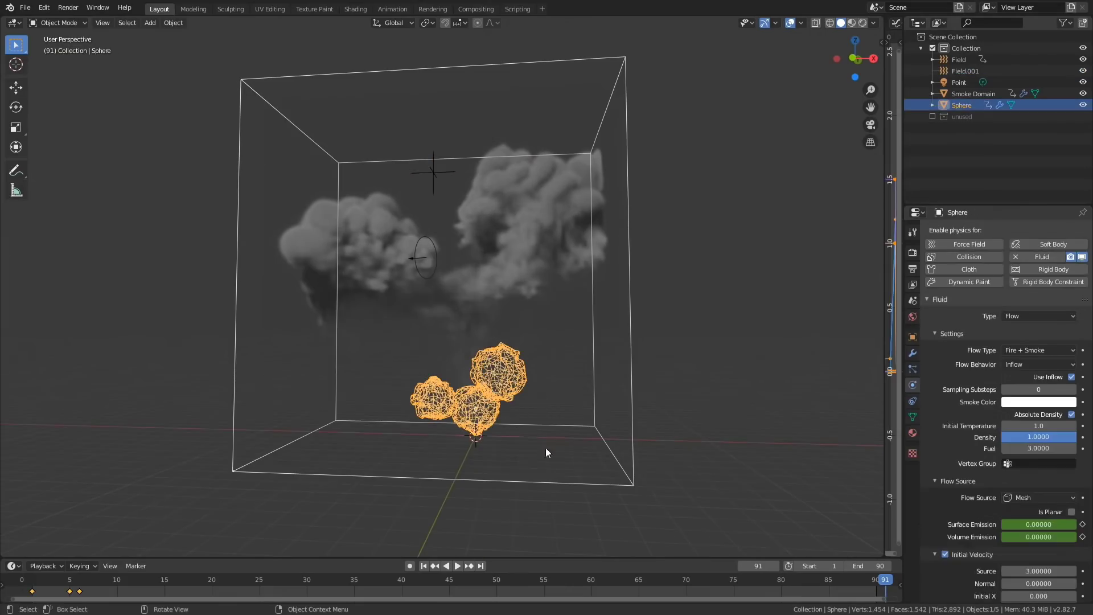
Step: Play back the baked explosion from several angles and examine how the smoke rises from the sphere emitters
scroll(1040, 537, down, 2)
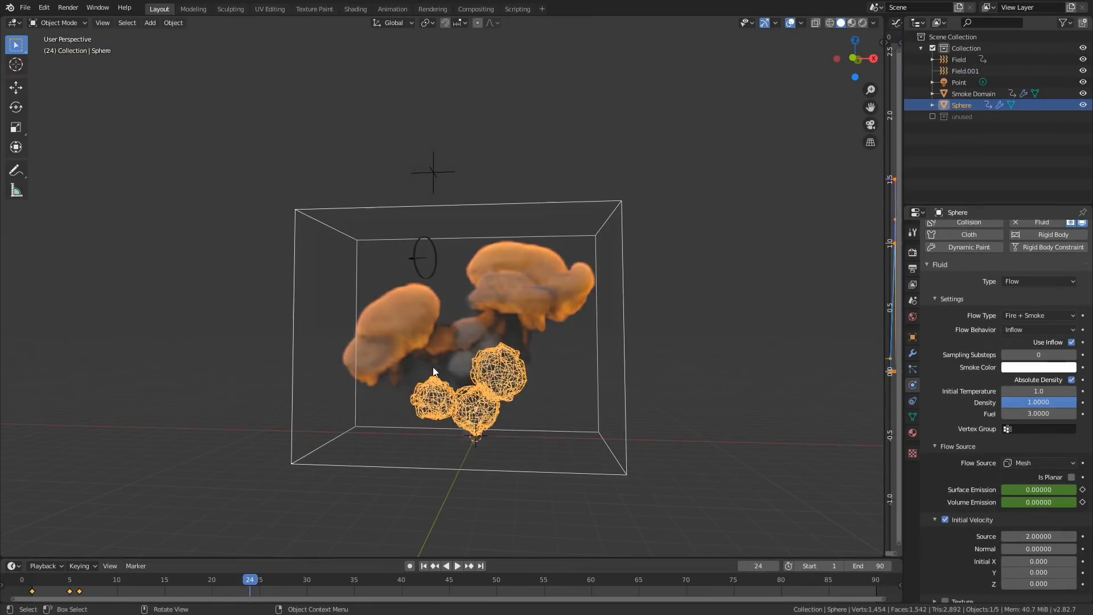
scroll(434, 372, up, 3)
key(Tab)
click(439, 293)
click(459, 315)
middle_drag(460, 316, 475, 326)
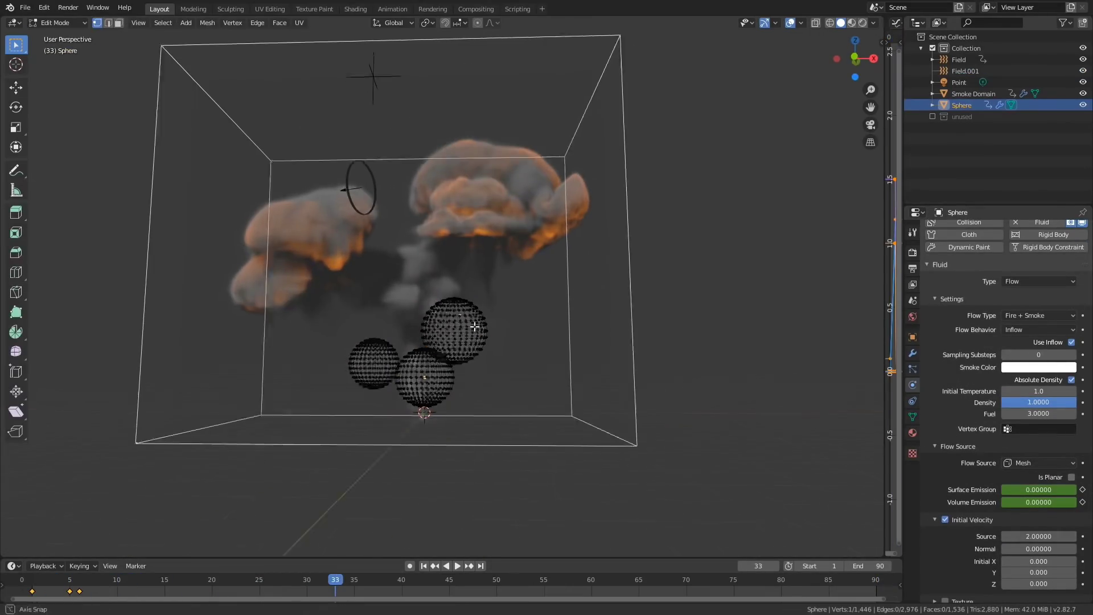
click(217, 582)
key(space)
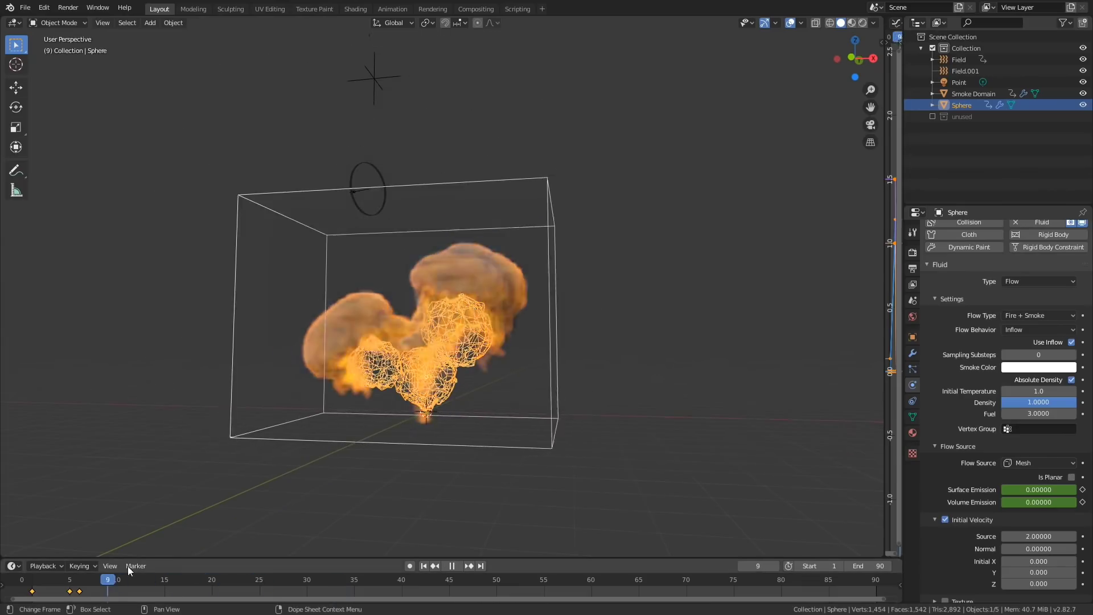
key(space)
middle_drag(319, 546, 530, 463)
key(space)
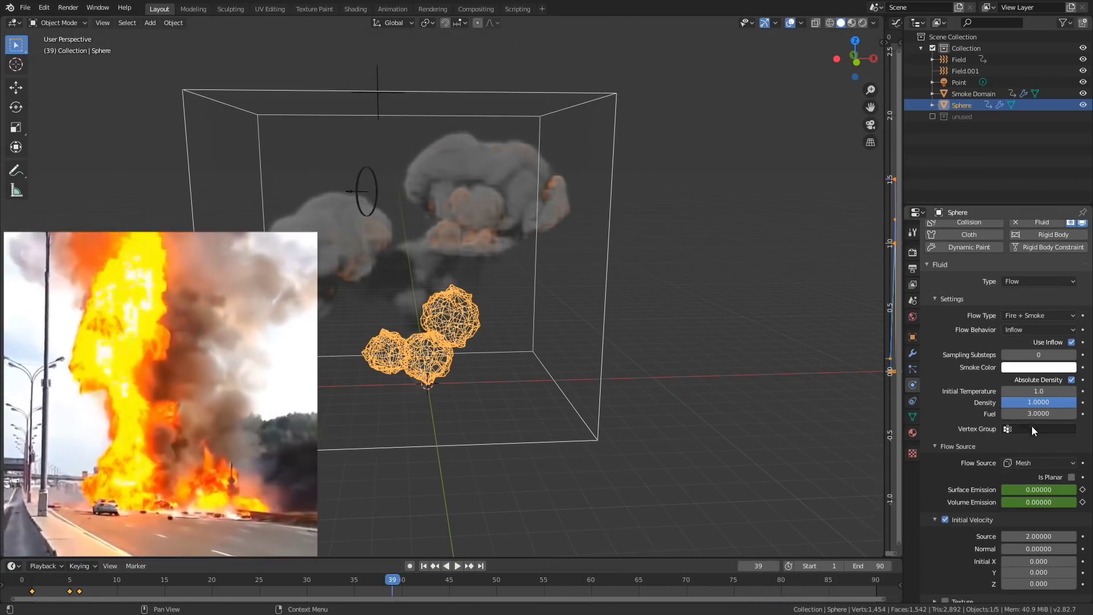
Step: Set the sphere emitter's fuel to 5
click(1037, 414)
text(5)
key(Return)
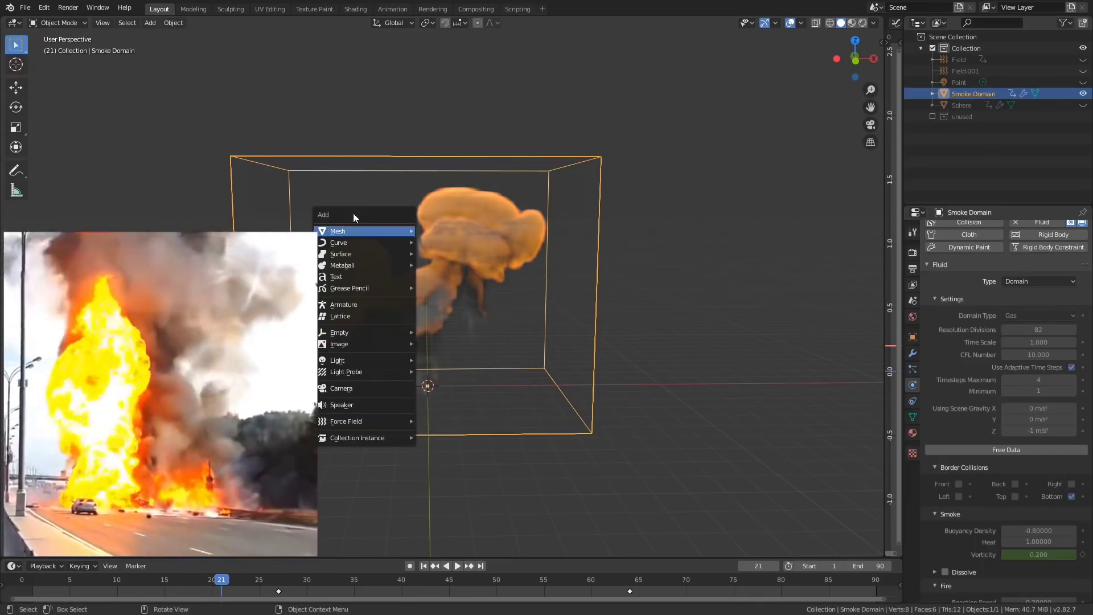
Step: Add a mesh circle at the base of the smoke domain and adjust its creation options
click(456, 250)
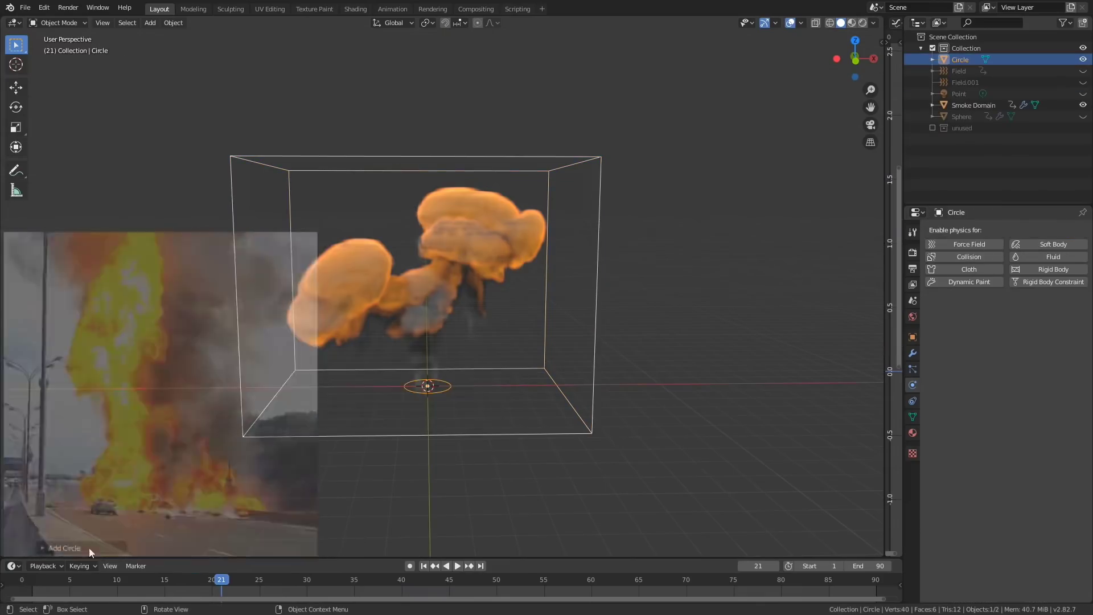
click(90, 550)
click(153, 449)
click(142, 488)
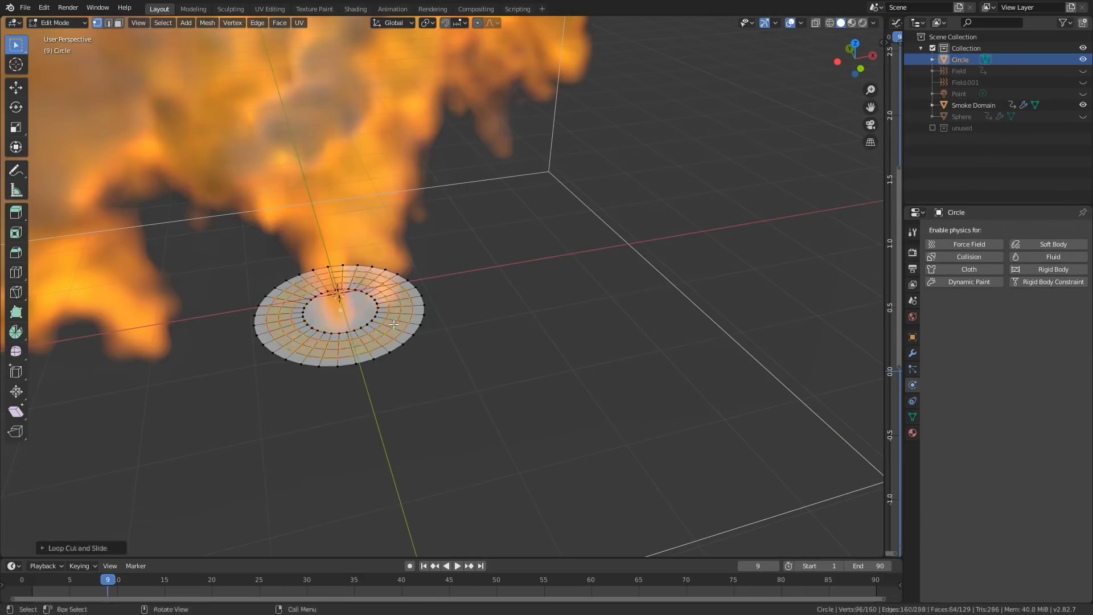
Step: Break the circle's ring mesh into separate, irregular face pieces around the explosion's base for an additional emitter
key(x)
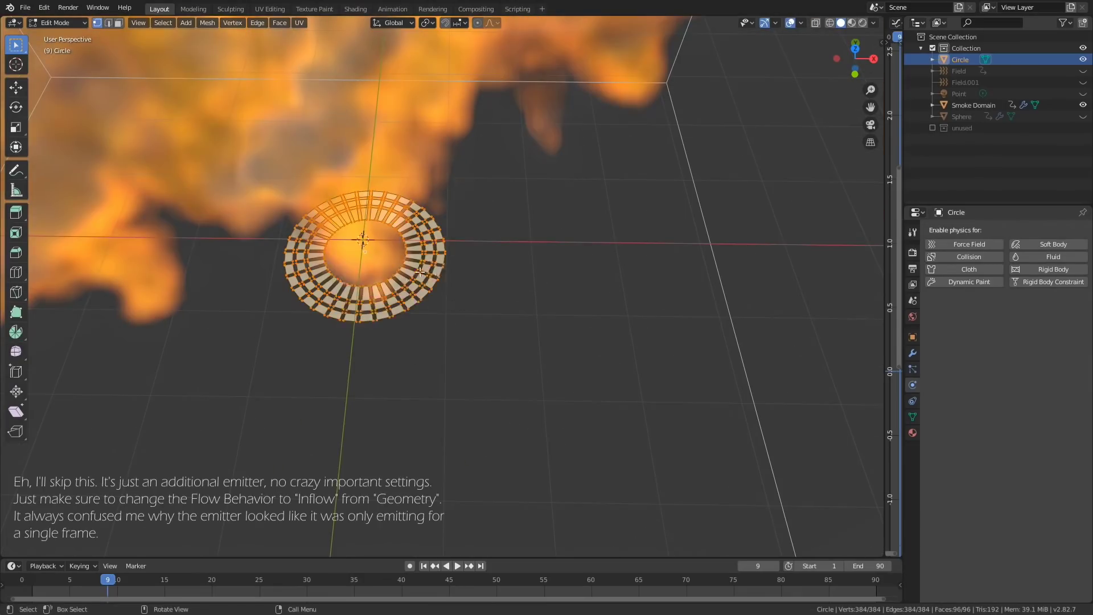
right_click(421, 272)
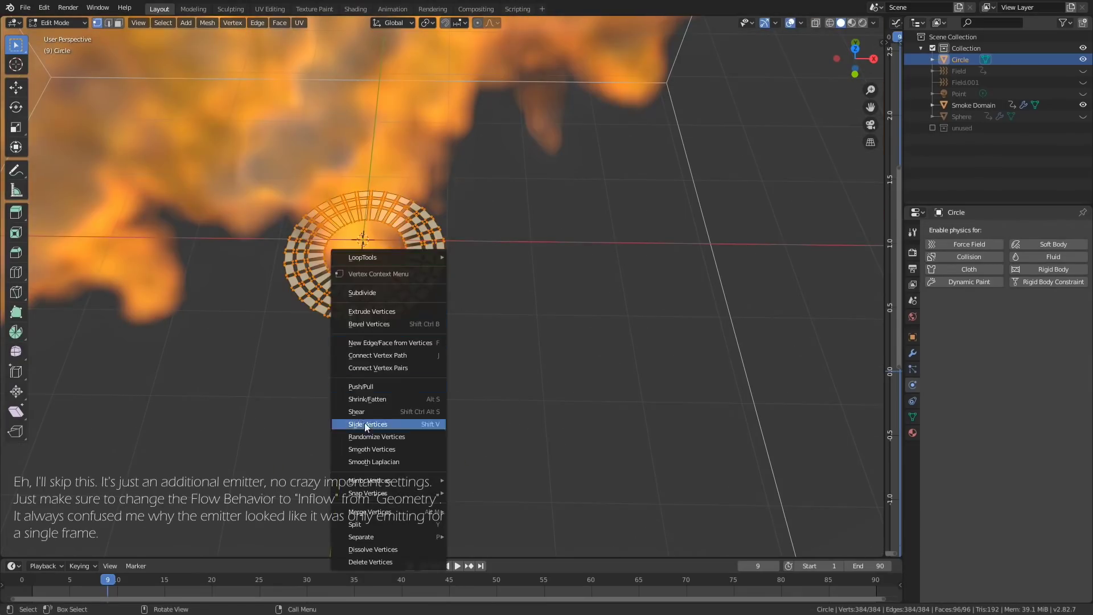
click(387, 420)
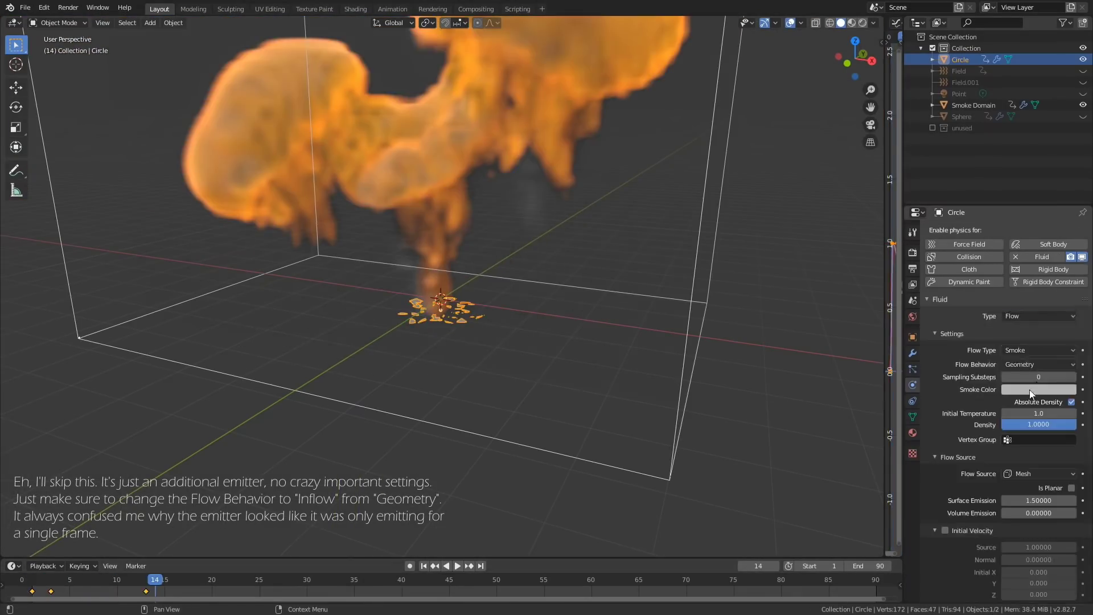
Step: Change the circle emitter's flow behavior from Geometry to Inflow
click(1039, 365)
click(1036, 378)
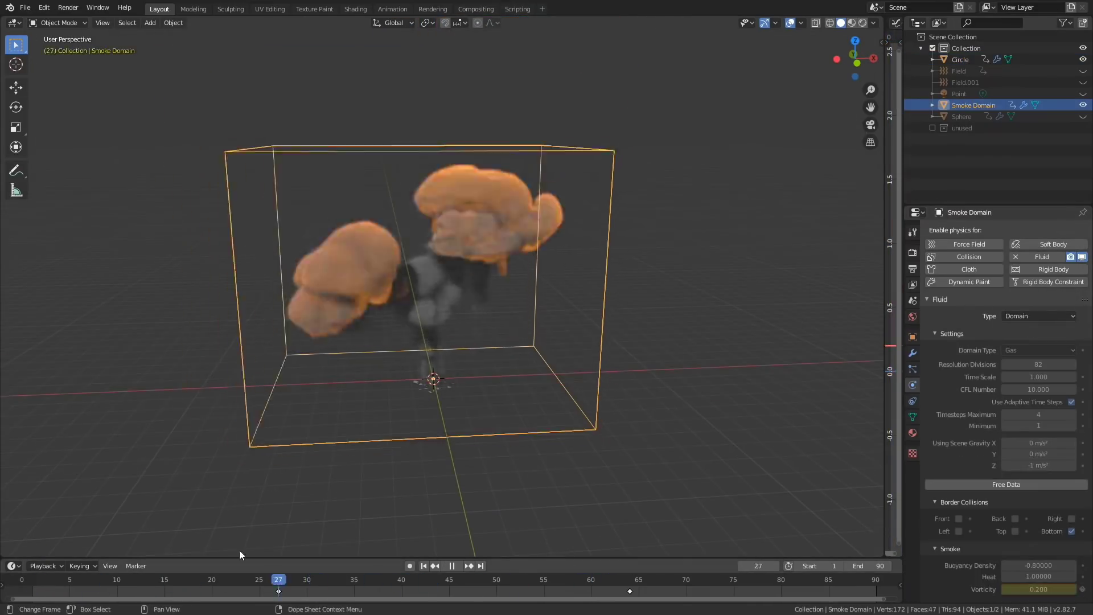
Step: Add a turbulence force field beside the smoke domain and widen the 3D viewport over the graph editor
middle_drag(236, 557, 430, 353)
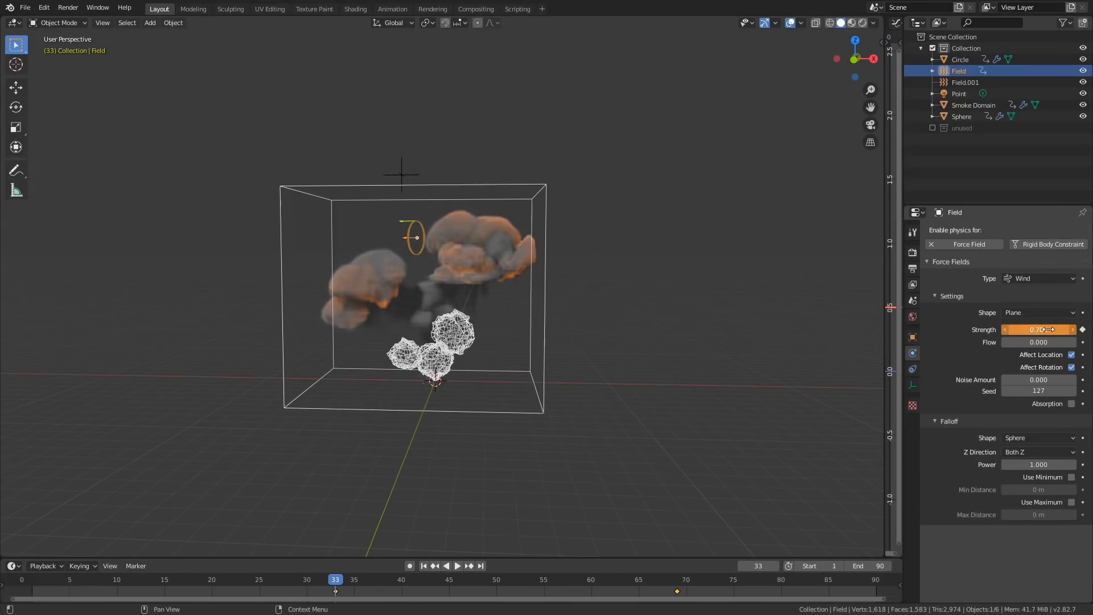
key(shift+a)
click(566, 512)
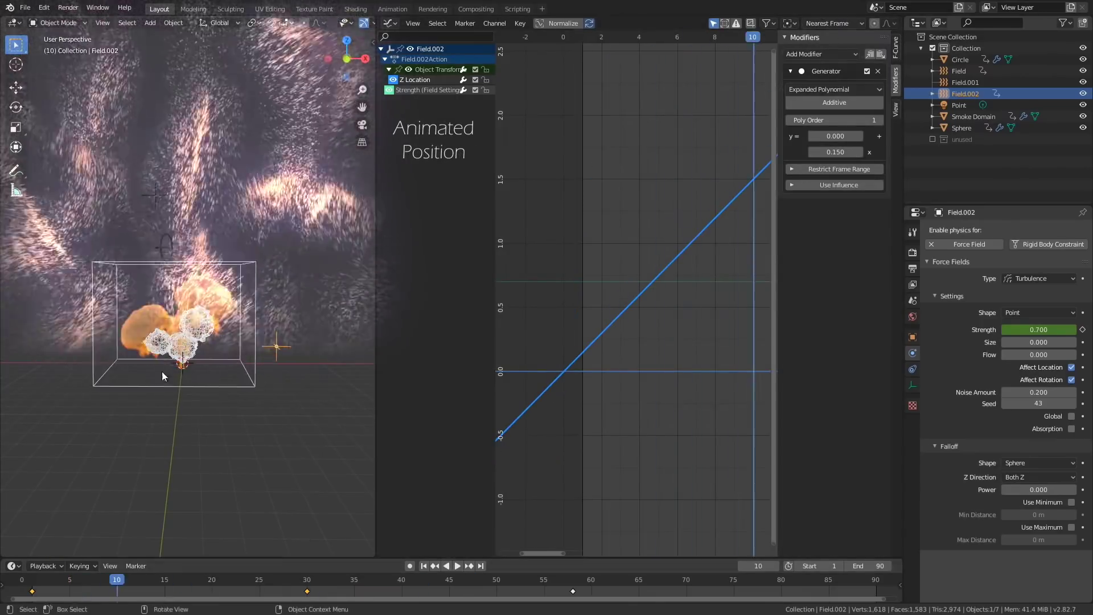
drag(377, 402, 811, 402)
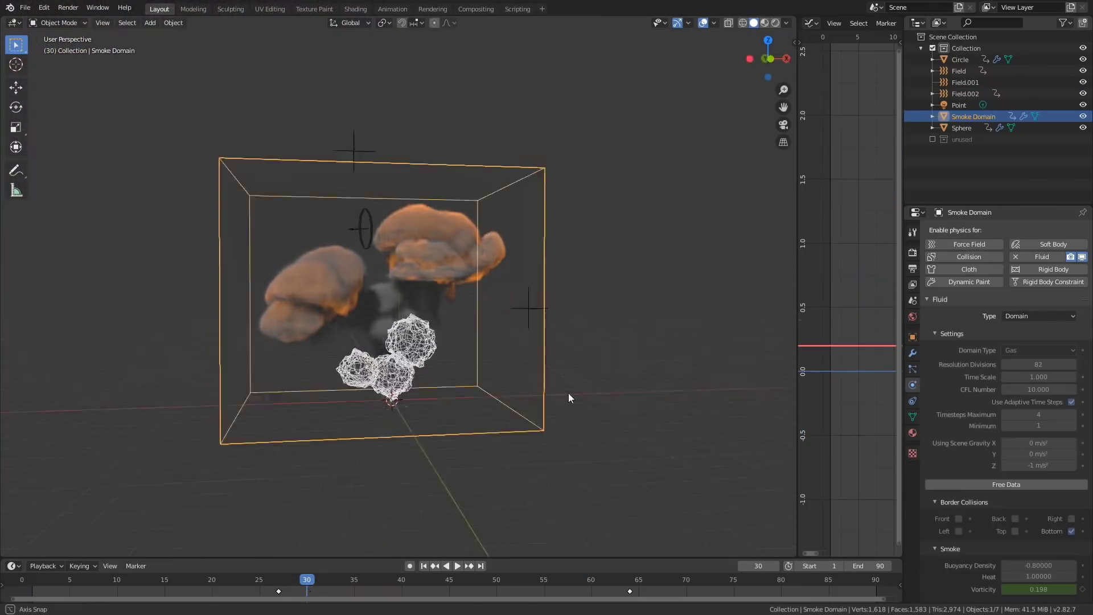
key(shift+Left)
middle_drag(568, 398, 734, 430)
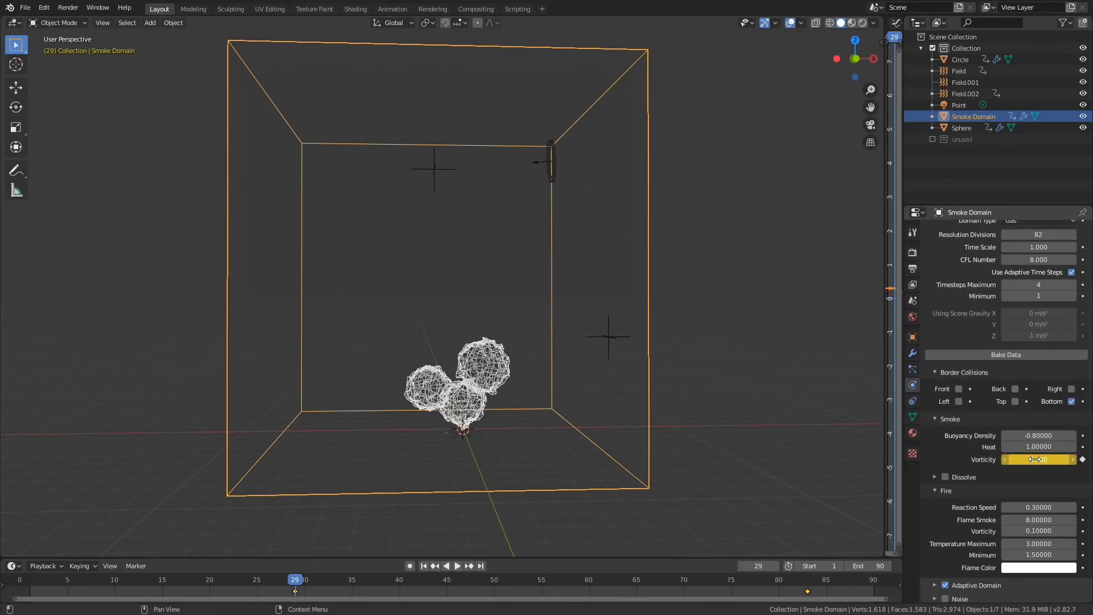
Step: Set the smoke domain's resolution divisions to 96 and return to the first frame
scroll(1035, 459, up, 6)
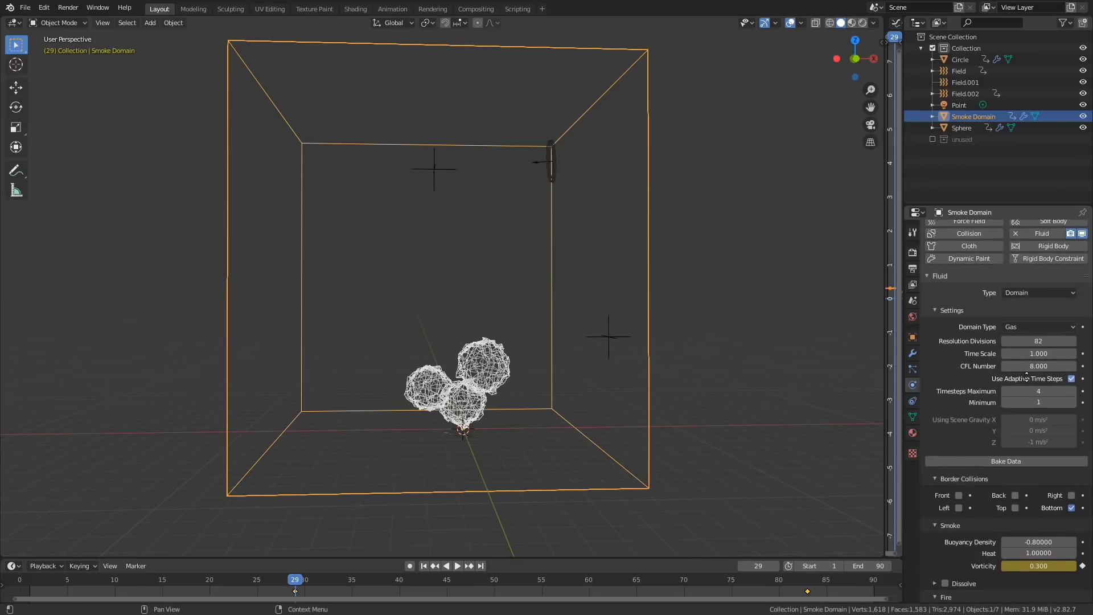
scroll(1024, 345, down, 7)
scroll(1028, 351, up, 9)
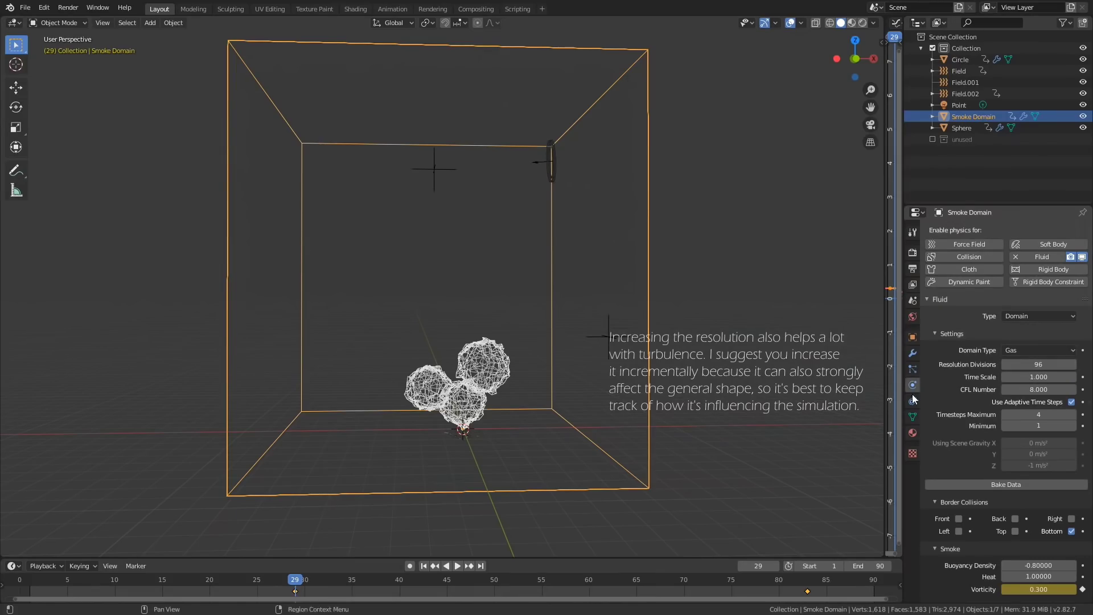
middle_drag(809, 399, 761, 415)
key(shift+Left)
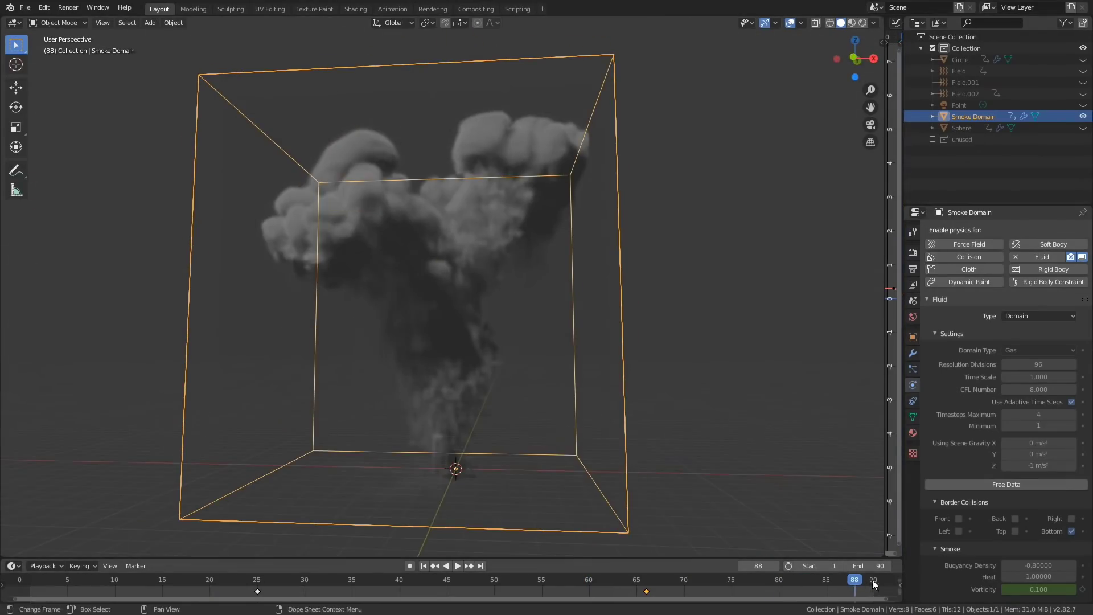
Step: Go to frame 90 and add a Force-type force field at the base of the smoke plume
click(875, 584)
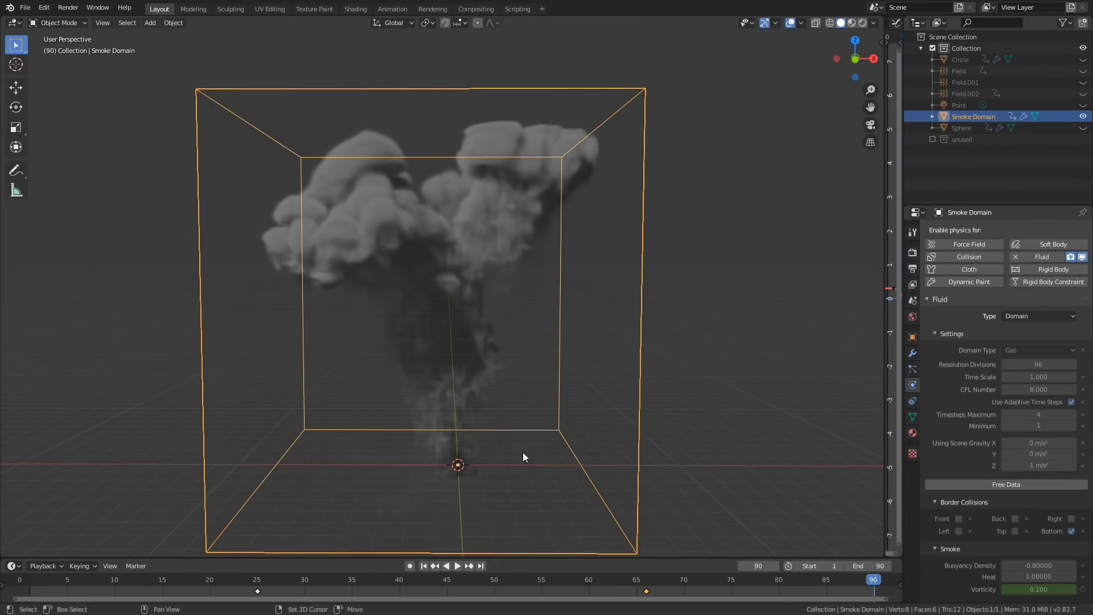
key(shift+a)
mouse_move(530, 584)
click(563, 434)
middle_drag(510, 483, 598, 392)
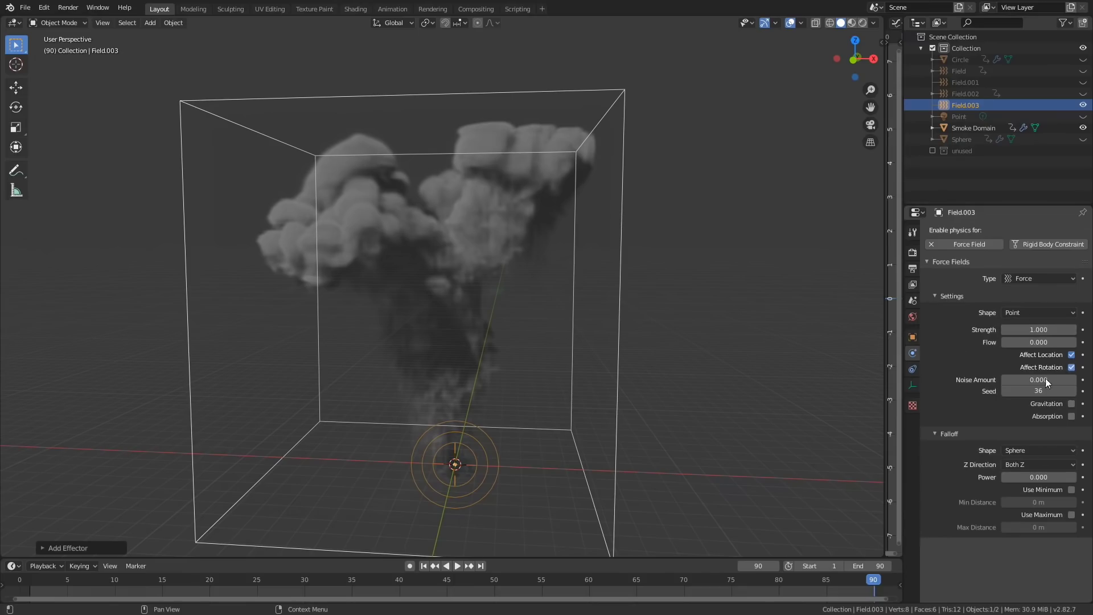
Step: Set the new force field's strength to -1.5 and its falloff shape to Cone
text(.5)
key(Return)
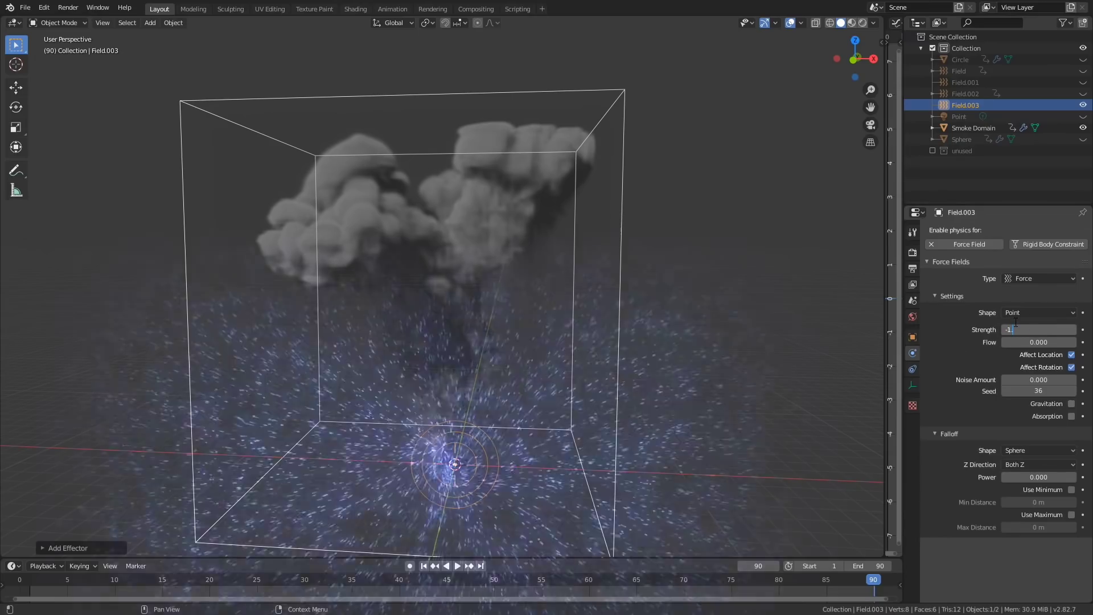
click(1039, 451)
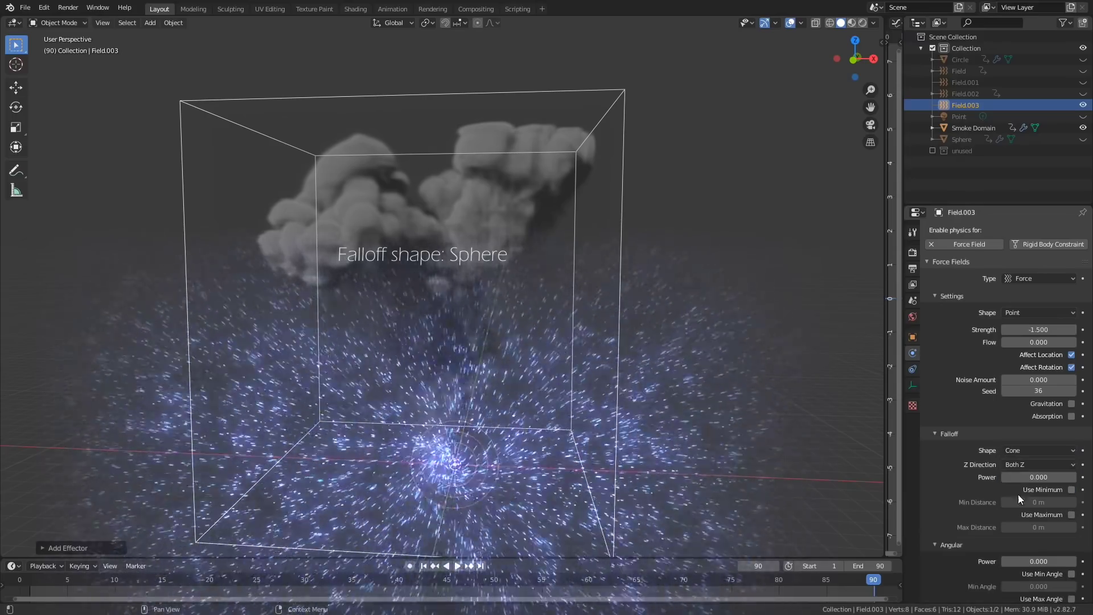
click(1017, 490)
Step: Limit the cone falloff to 2–5 m with power 3, and its angular range to 90–110 degrees with power 1
scroll(1017, 490, down, 1)
middle_drag(627, 399, 697, 409)
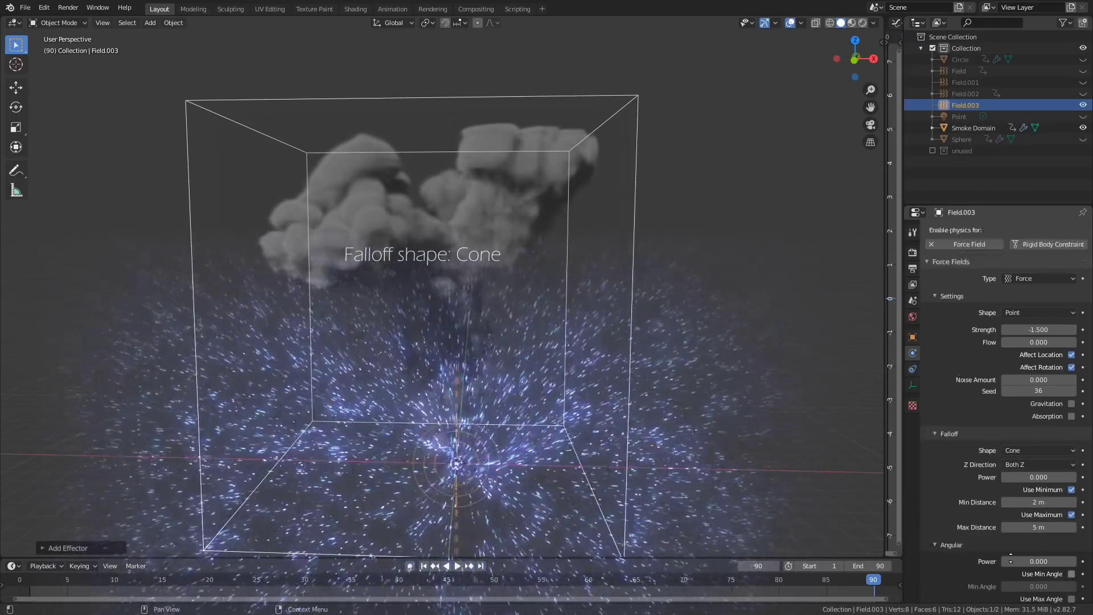
click(1044, 577)
double_click(1039, 592)
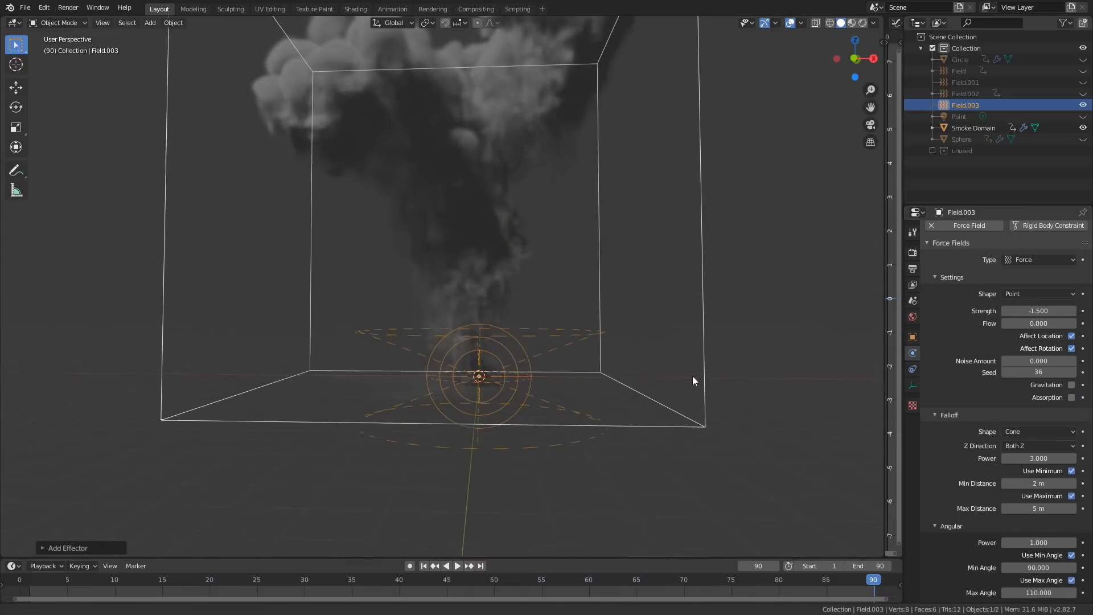
Step: Flip the force field upside down and move it up under the explosion plume
click(626, 403)
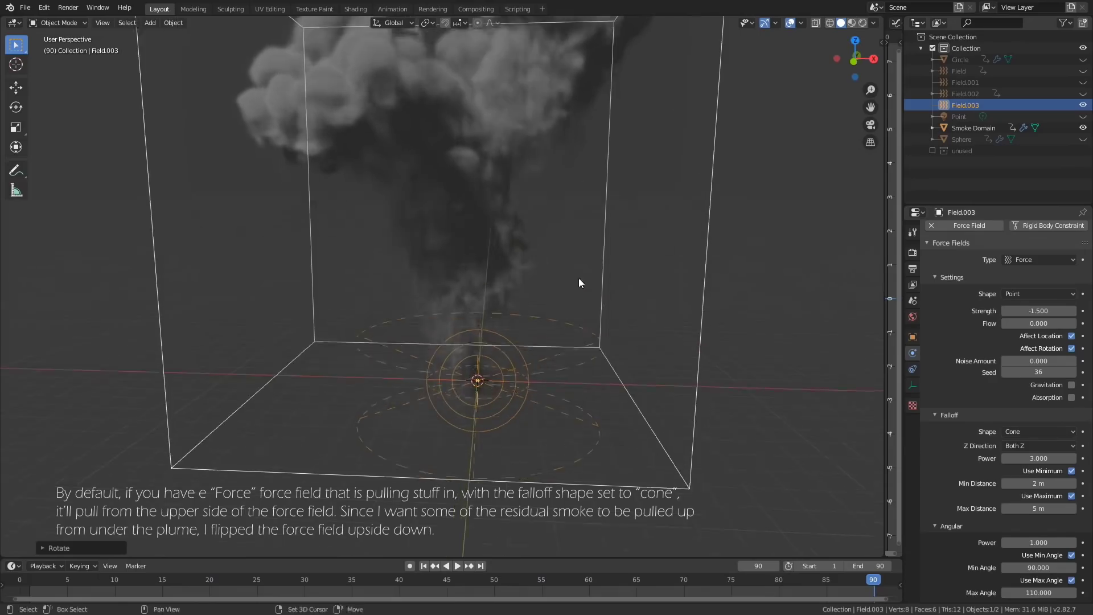
key(g)
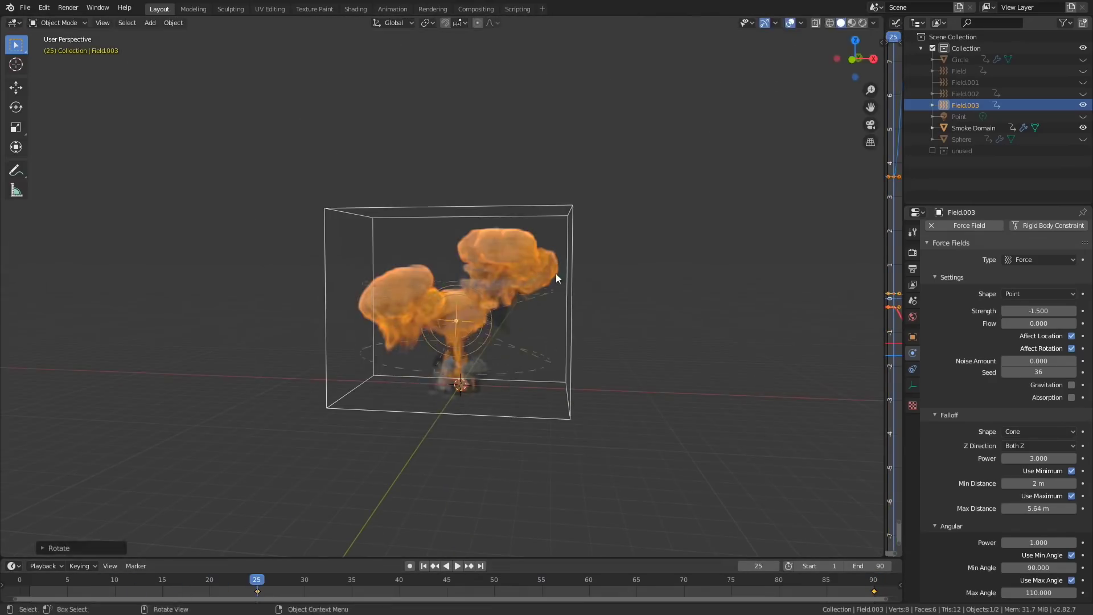
middle_drag(556, 273, 476, 313)
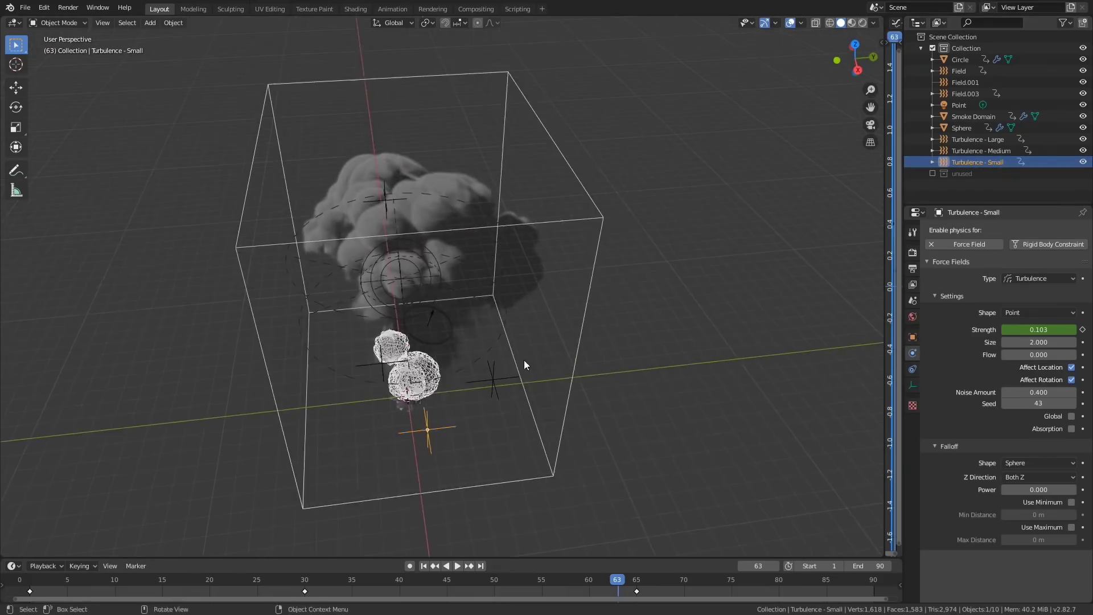
Step: Set the small turbulence field's size to 0.5 and noise amount to 0, and open its strength for editing at frame 1
middle_drag(524, 360, 869, 344)
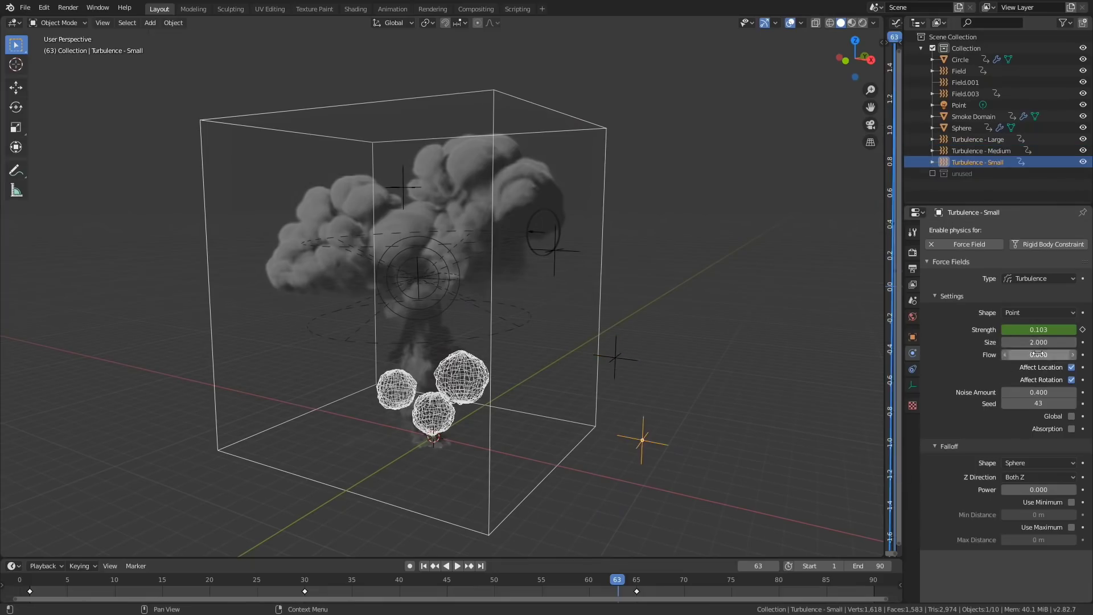
click(1005, 393)
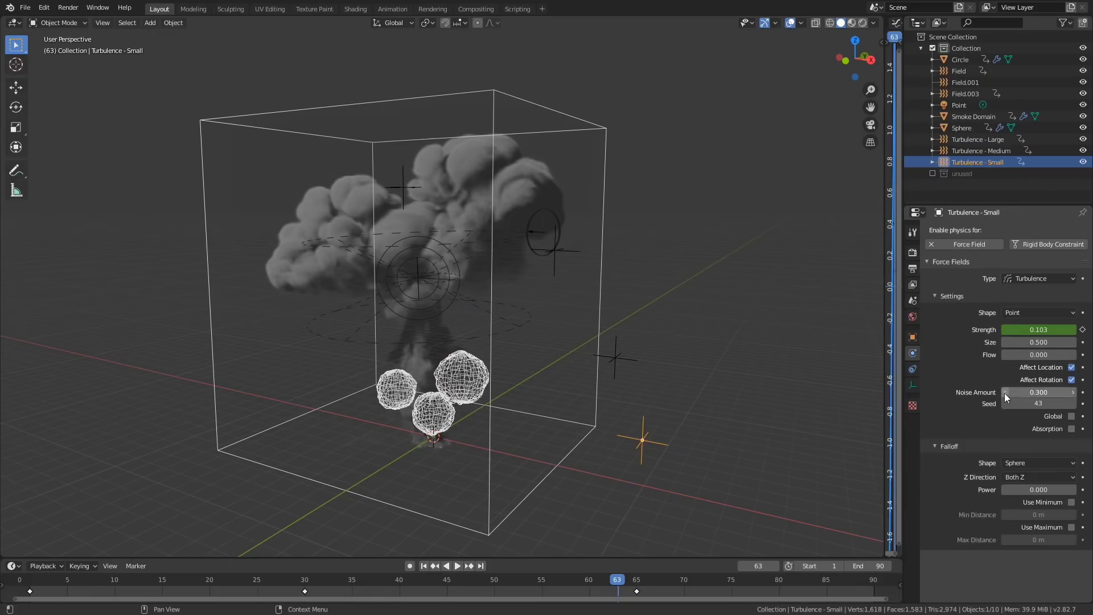
click(1005, 393)
key(shift+Left)
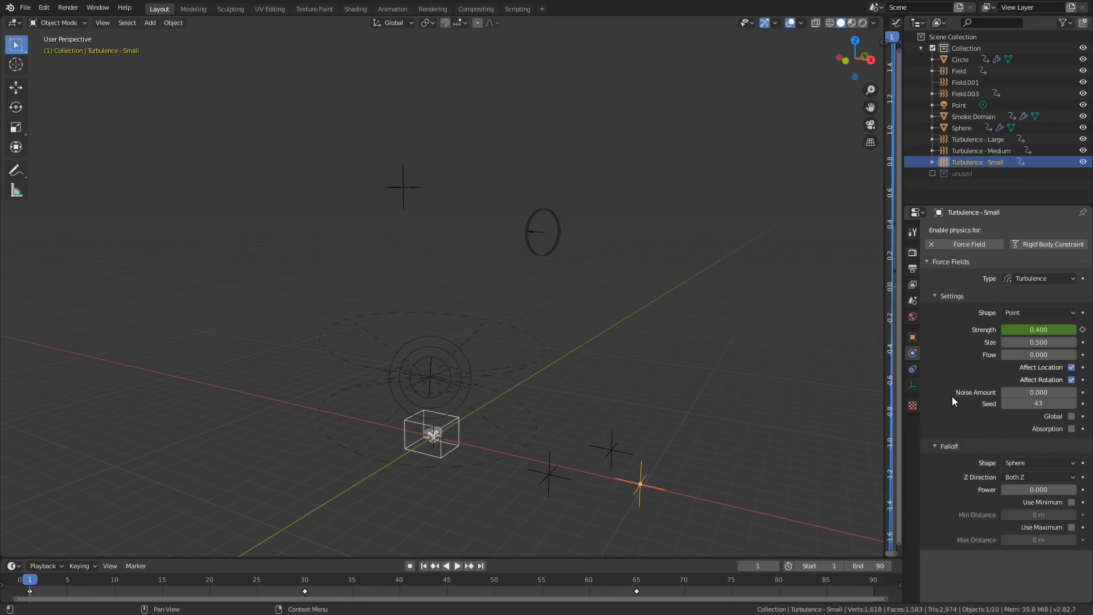
key(Up)
click(1044, 329)
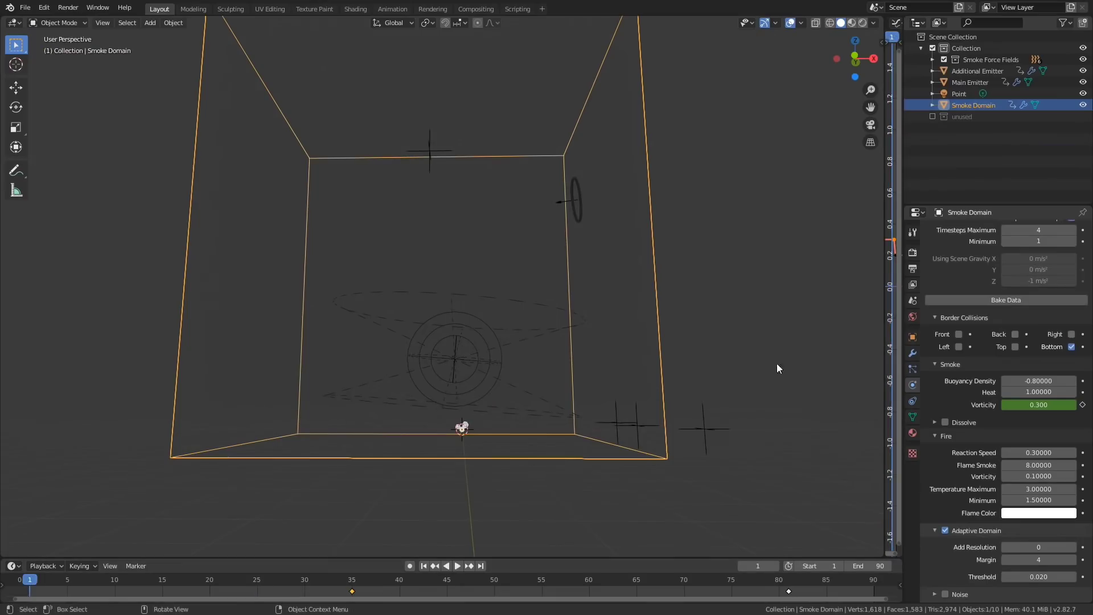
Step: Switch the smoke domain's cache type to Replay and set the adaptive domain's Add Resolution to 16
scroll(1002, 399, down, 3)
click(962, 584)
scroll(980, 569, down, 2)
click(1018, 543)
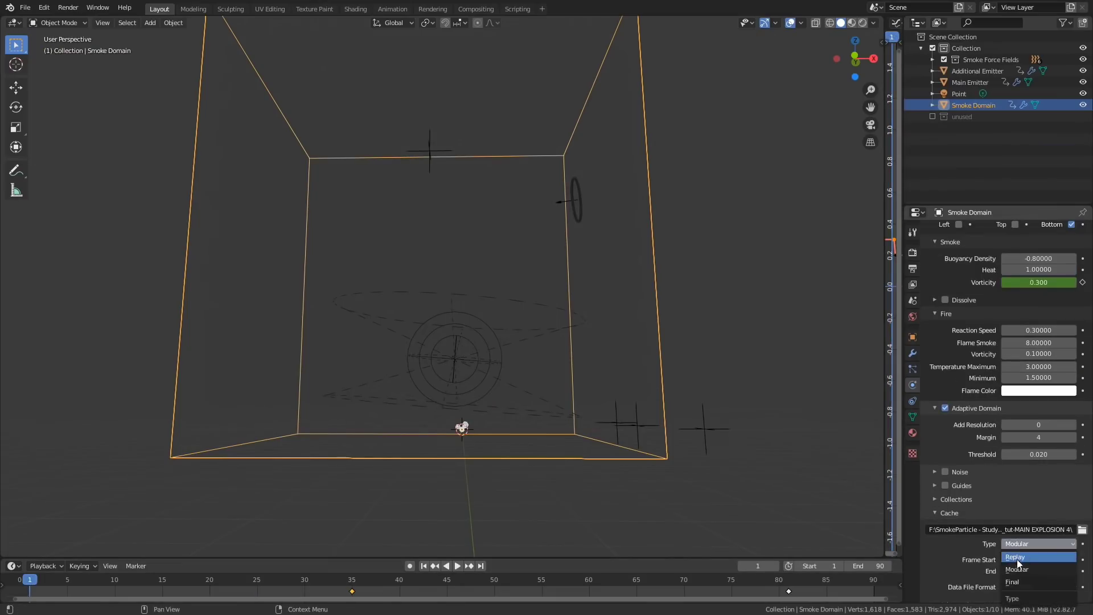
click(1016, 558)
scroll(979, 460, up, 1)
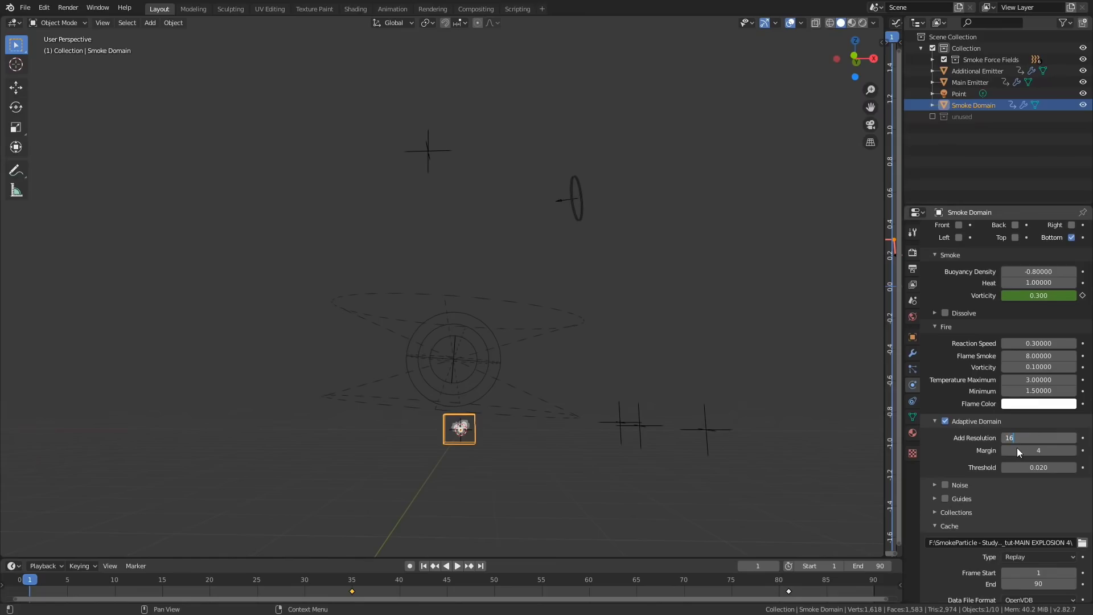
scroll(604, 346, up, 2)
Step: Reposition the smoke domain in the front view, lowering it along Z so it encloses the emitters at the origin
key(g)
key(z)
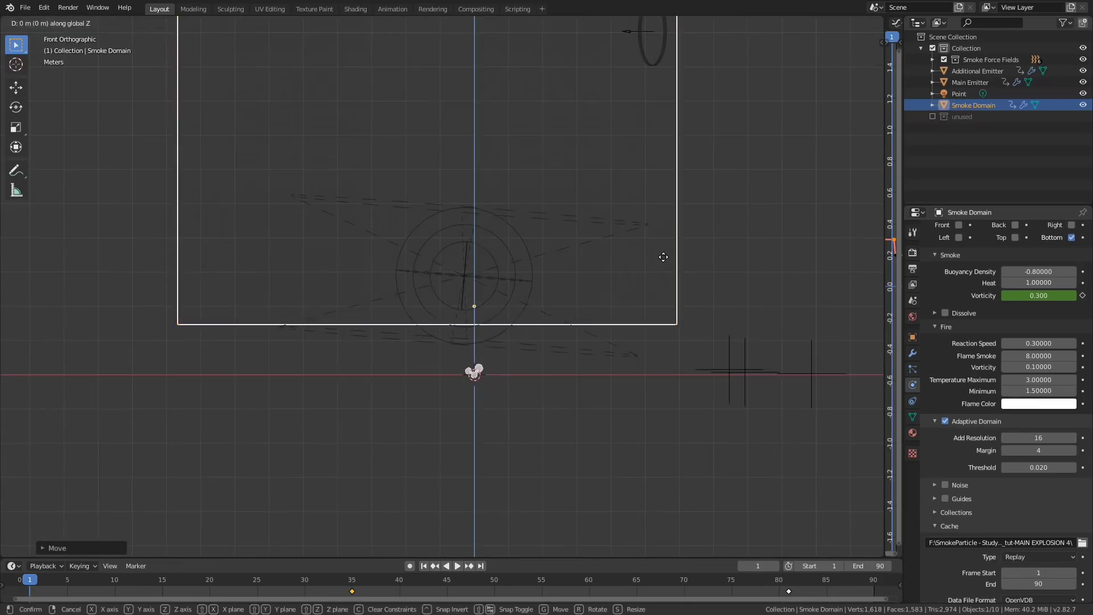
click(661, 255)
scroll(677, 259, up, 9)
key(g)
click(691, 257)
key(g)
click(558, 346)
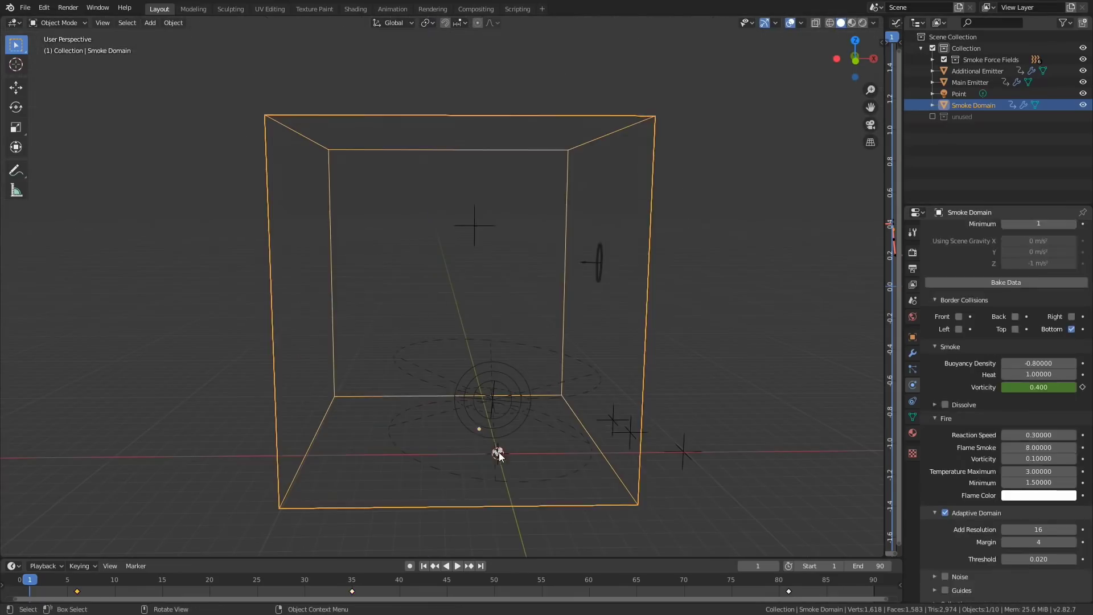
Step: Set the smoke color of the Main Emitter to black and of the Additional Emitter to gray
click(499, 449)
click(1019, 373)
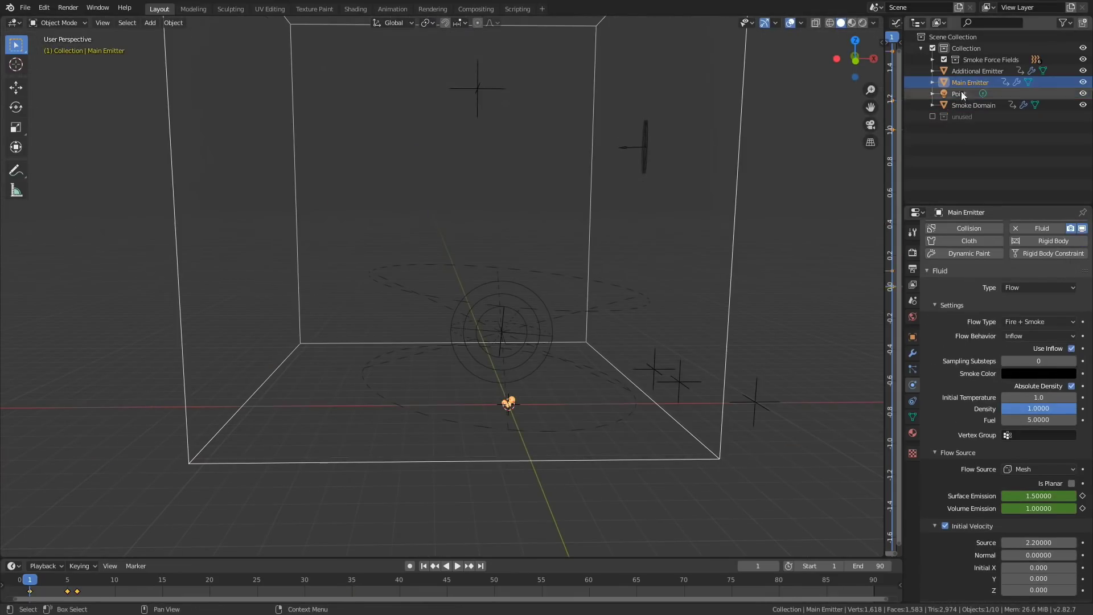
click(977, 71)
click(1039, 374)
drag(1067, 303, 1068, 280)
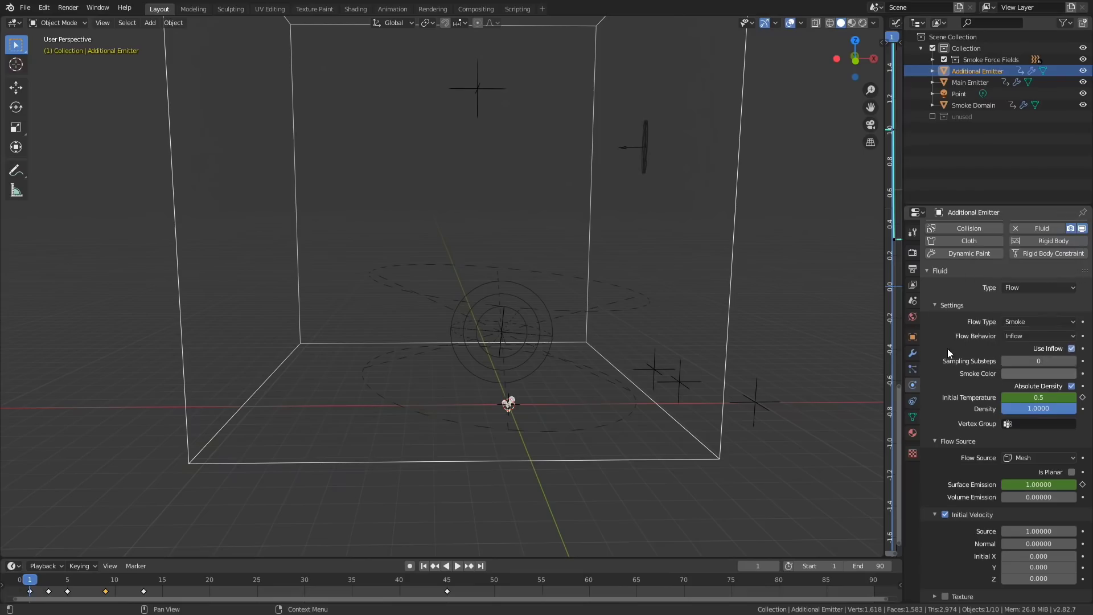
Step: Select the smoke domain and review its fluid settings
click(749, 393)
scroll(1017, 471, down, 3)
scroll(960, 461, up, 8)
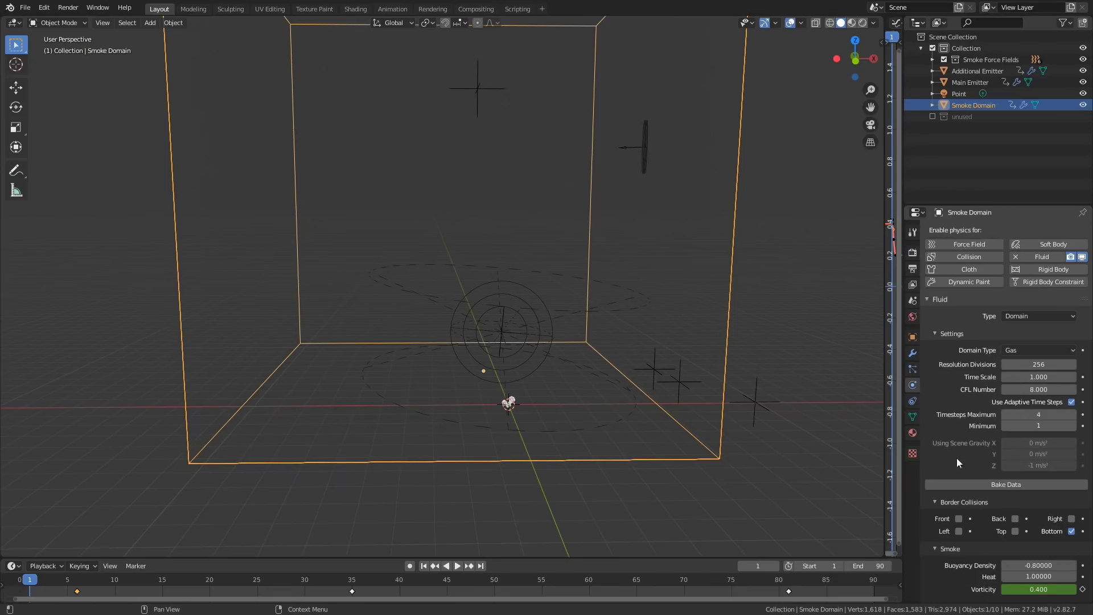
middle_drag(752, 279, 750, 383)
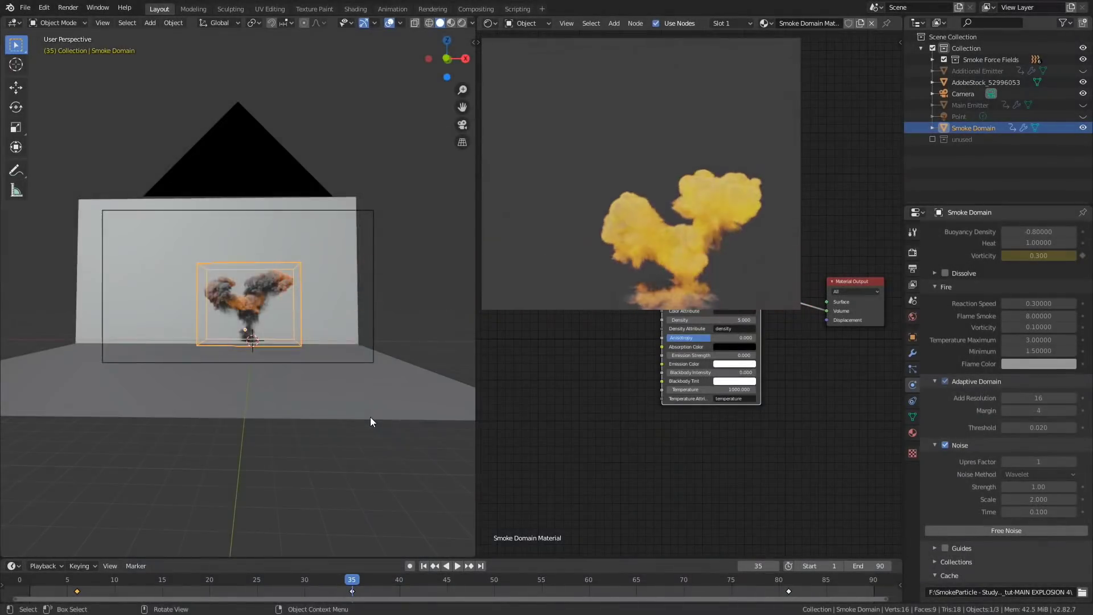
Step: Compare the explosion with the photo backdrop in Material Preview through the scene camera, and return to Solid shading
middle_drag(370, 417, 208, 373)
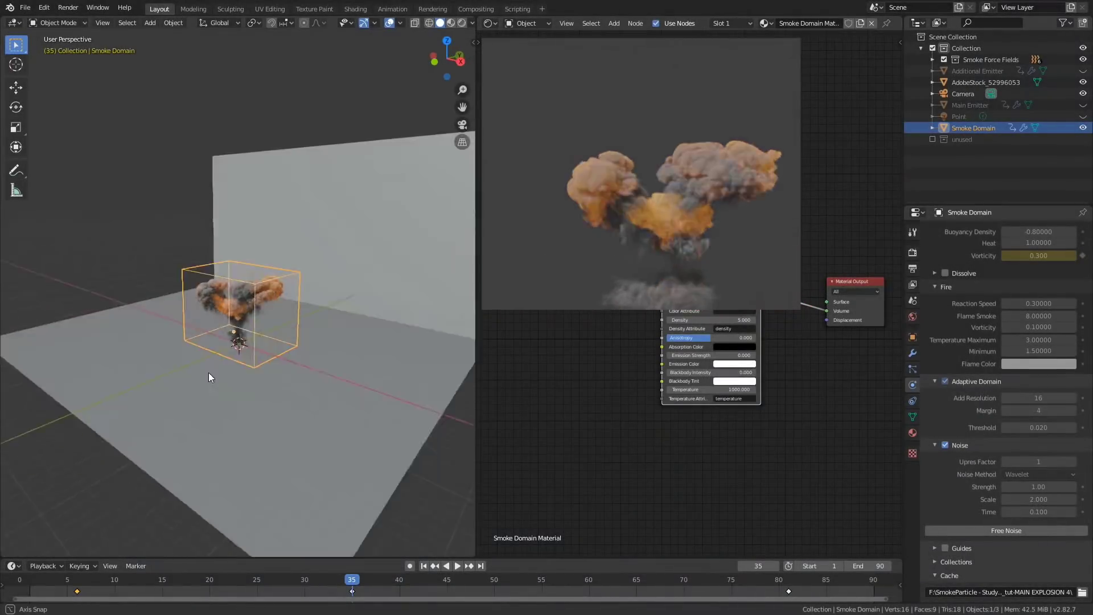
key(z)
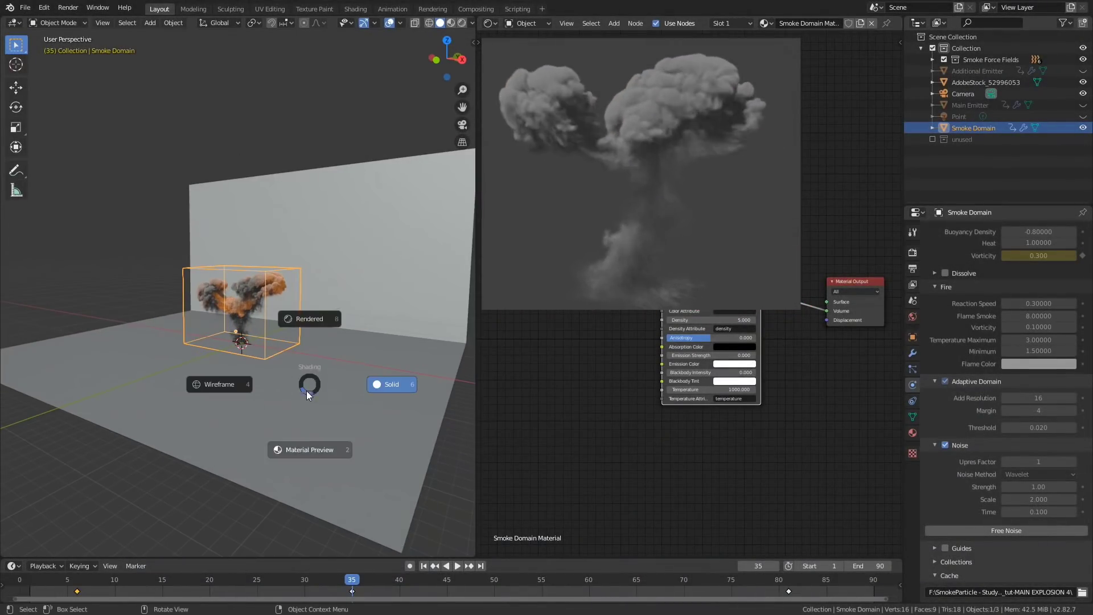
click(309, 447)
middle_drag(312, 391, 433, 374)
middle_drag(215, 333, 229, 284)
key(KP_0)
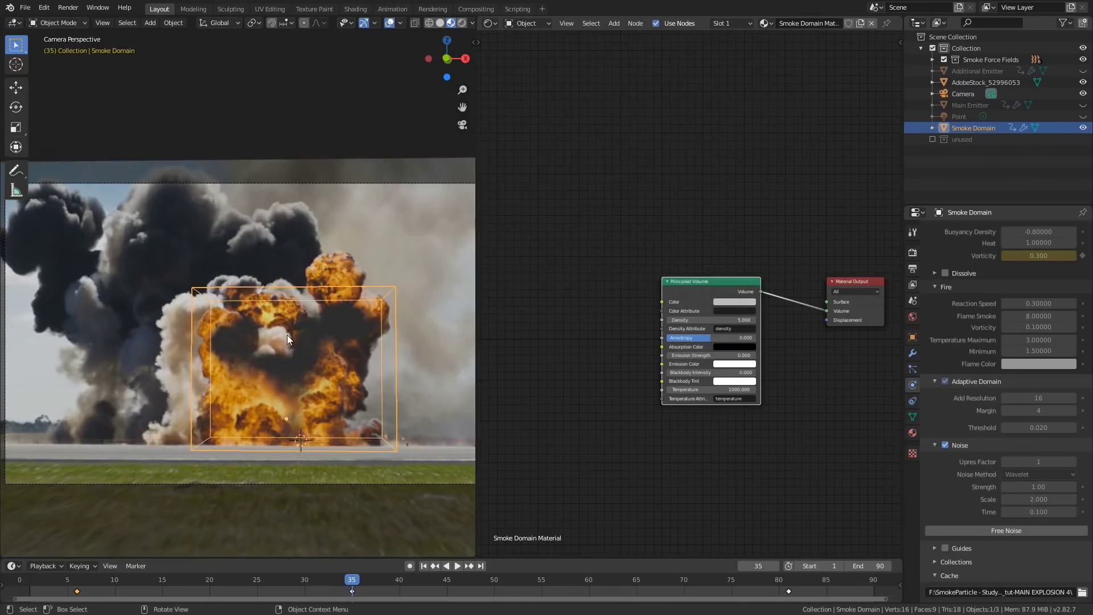
scroll(283, 355, up, 1)
scroll(281, 368, up, 1)
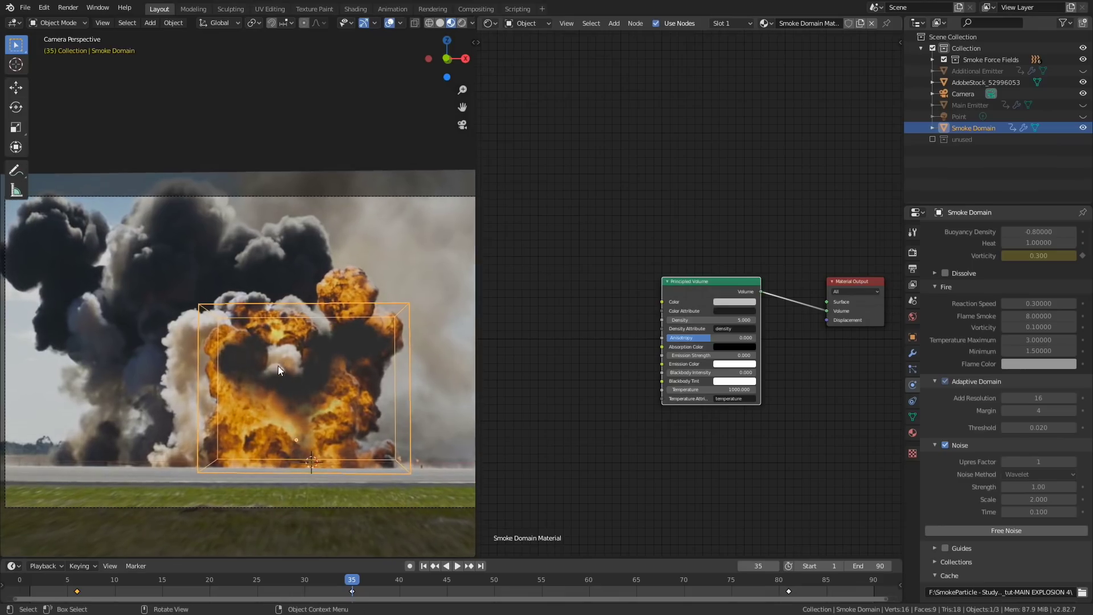
key(z)
Step: Delete the Principled Volume node from the smoke domain material, widen the node editor and reposition the Material Output node
middle_drag(501, 379, 491, 354)
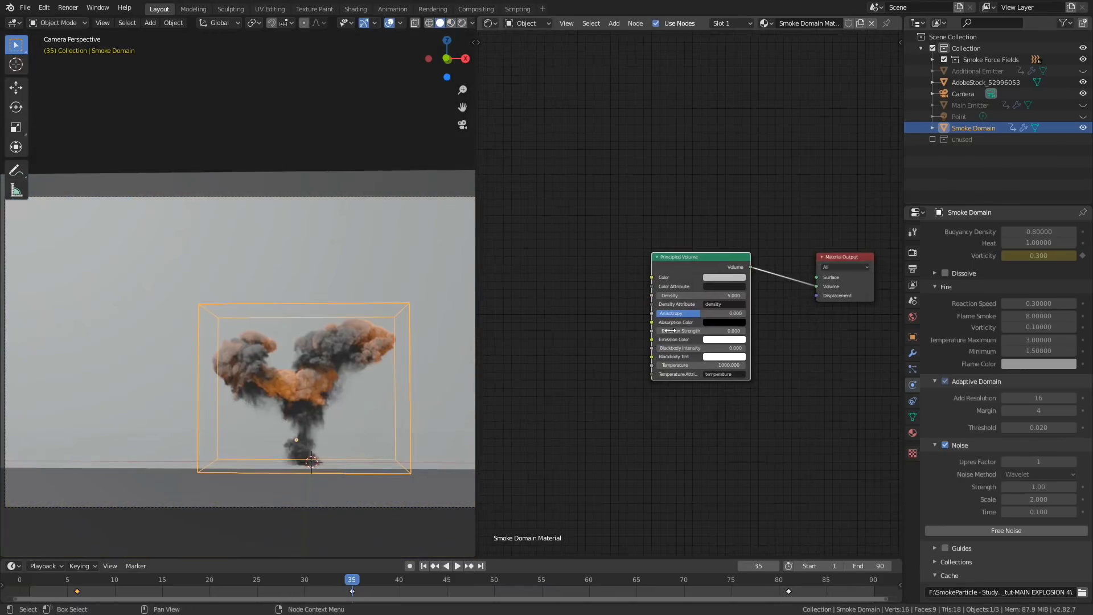
mouse_move(687, 259)
mouse_down()
mouse_move(711, 260)
mouse_move(694, 263)
mouse_up()
key(x)
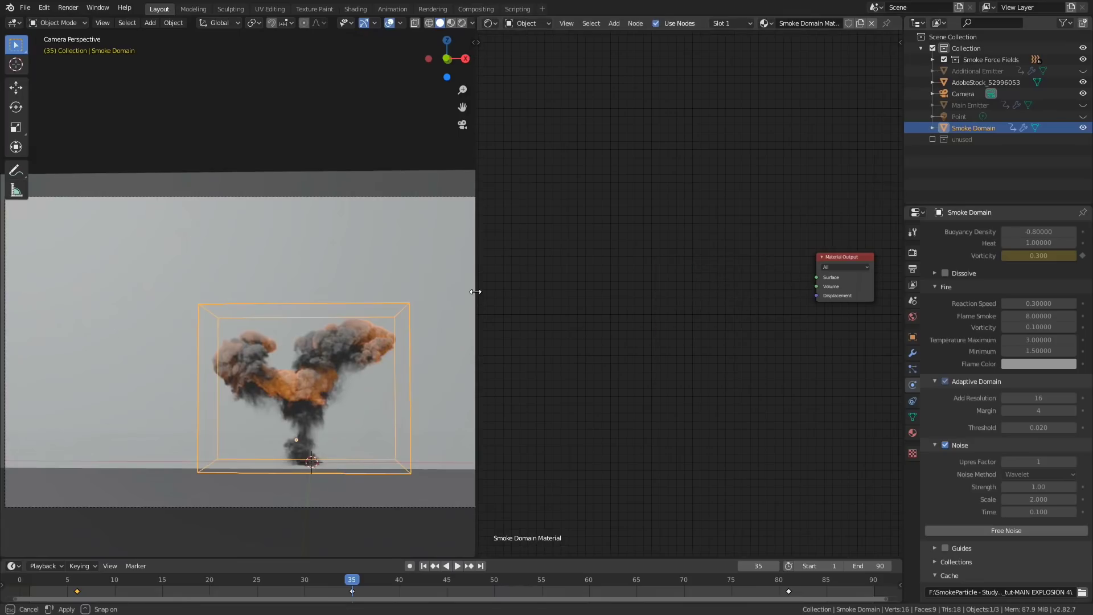
drag(476, 291, 416, 292)
drag(821, 297, 880, 331)
middle_drag(754, 328, 704, 278)
mouse_move(589, 294)
middle_down()
mouse_move(549, 280)
mouse_move(560, 295)
middle_up()
Step: Add a Volume Scatter and a Volume Absorption shader node to the smoke domain material
key(shift+a)
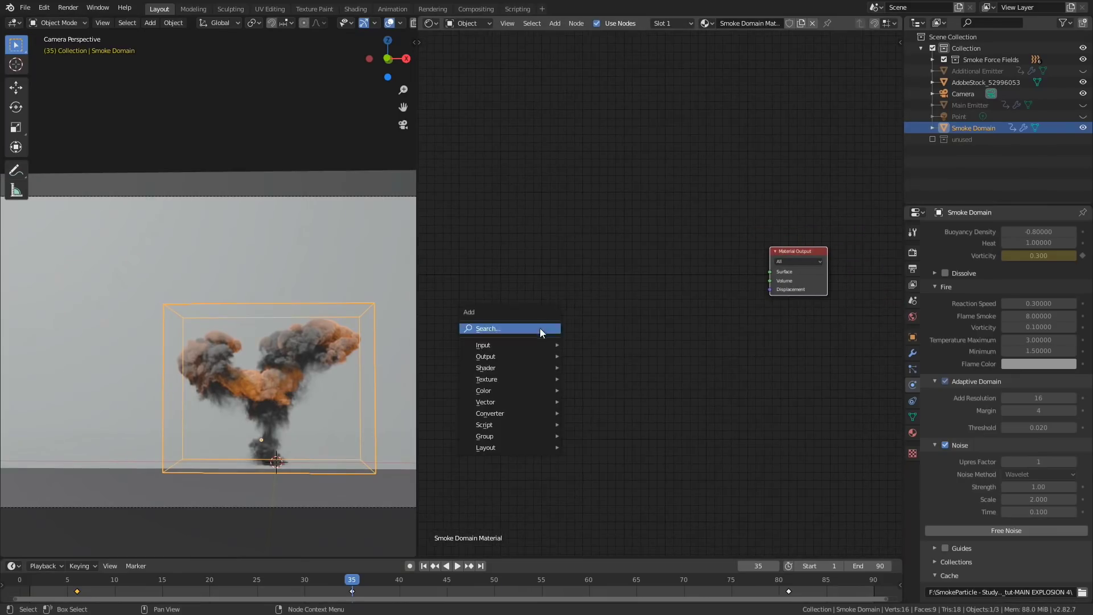
mouse_move(510, 368)
click(592, 368)
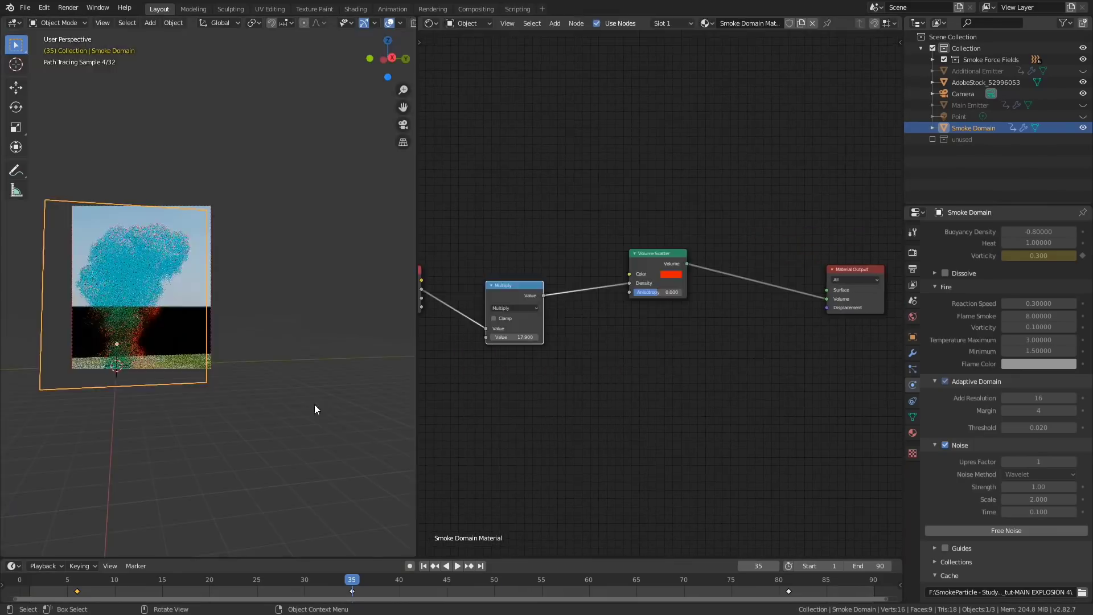
middle_drag(637, 360, 623, 340)
key(shift+a)
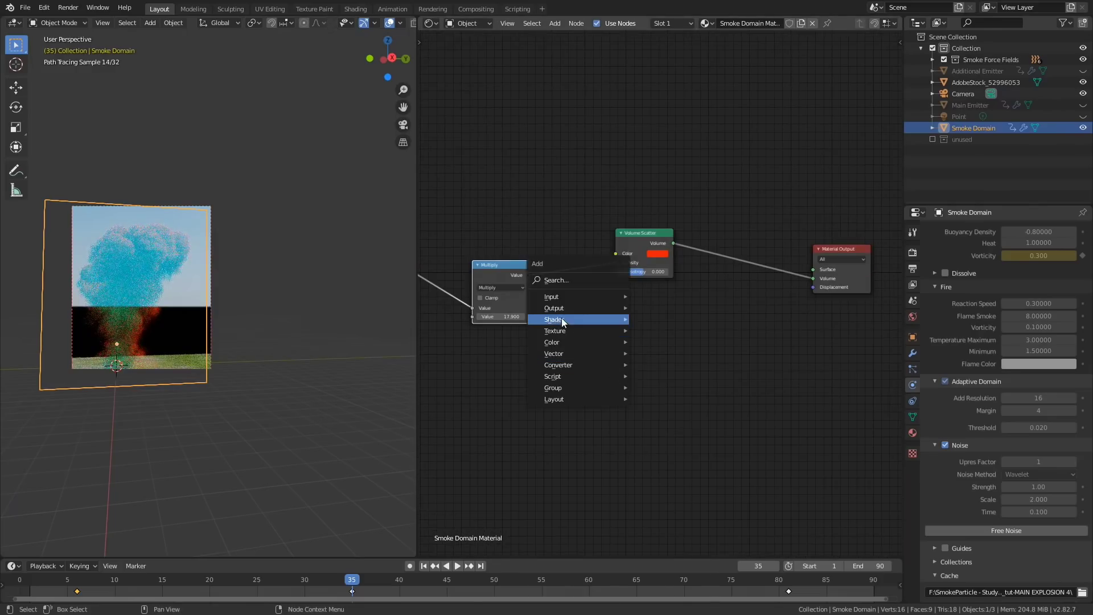
mouse_move(561, 318)
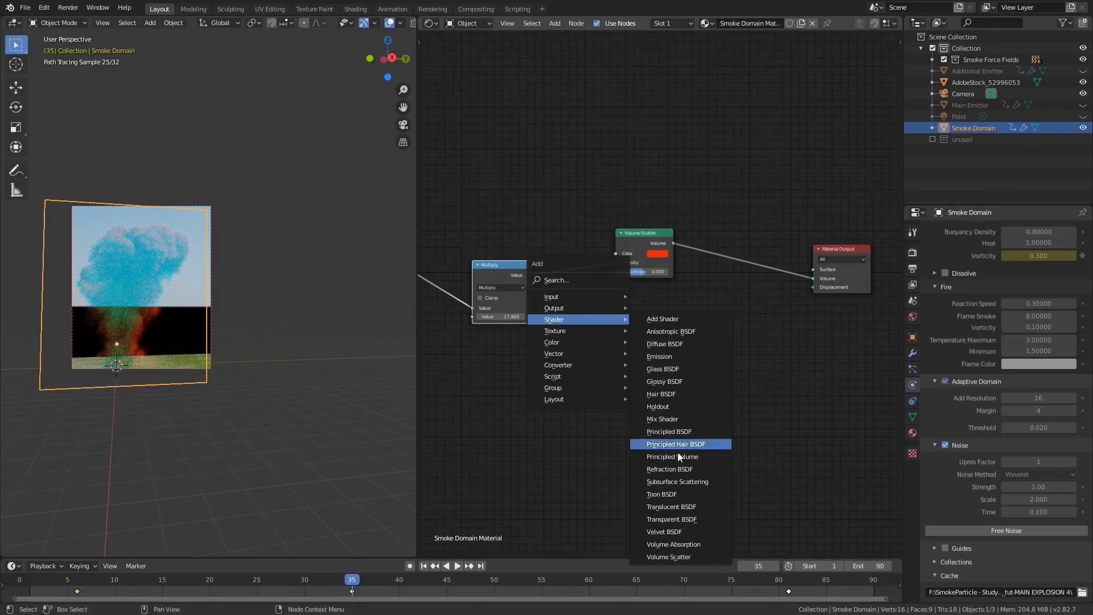
click(689, 544)
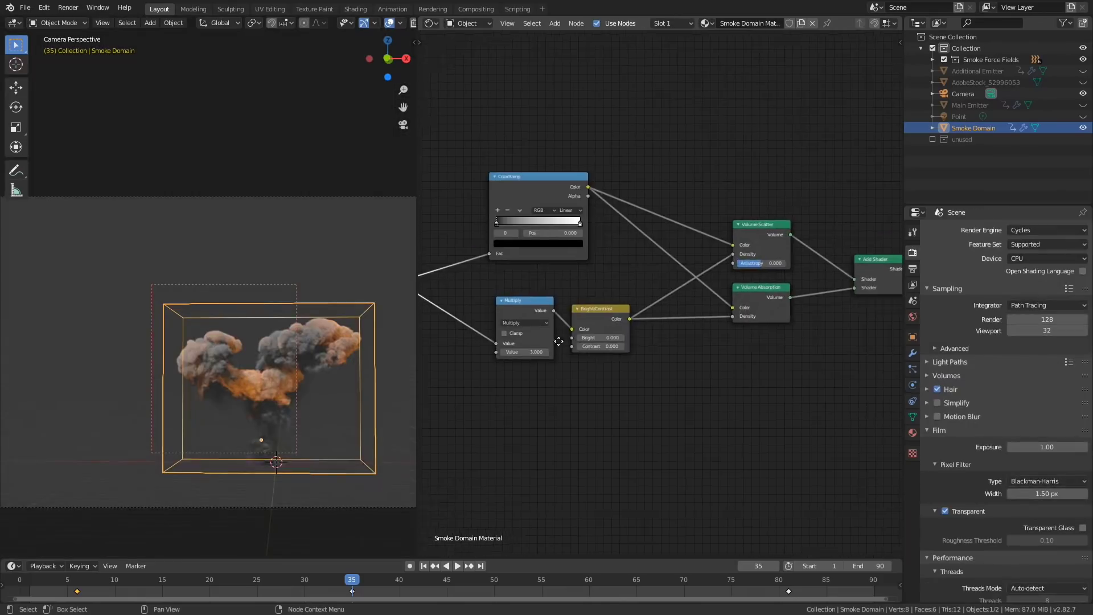
Step: Look over the volume node setup and unhide the AdobeStock_52996053 backdrop plane
middle_drag(558, 341, 573, 346)
mouse_move(573, 346)
ctrl+middle_down()
mouse_move(577, 402)
mouse_move(564, 351)
ctrl+middle_up()
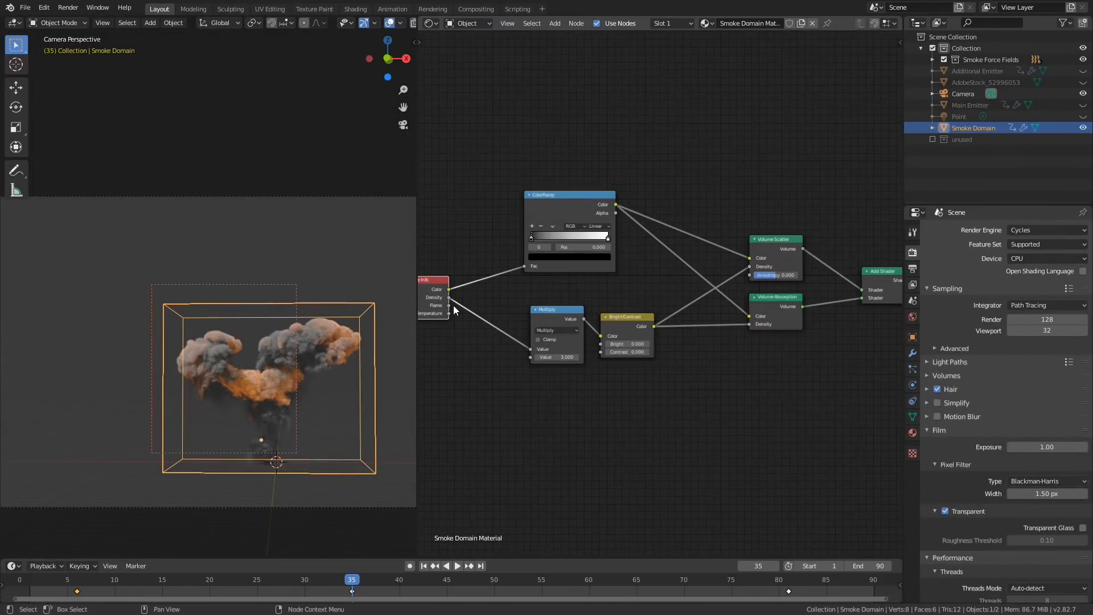
mouse_move(451, 306)
mouse_down()
mouse_move(471, 306)
mouse_move(443, 299)
mouse_up()
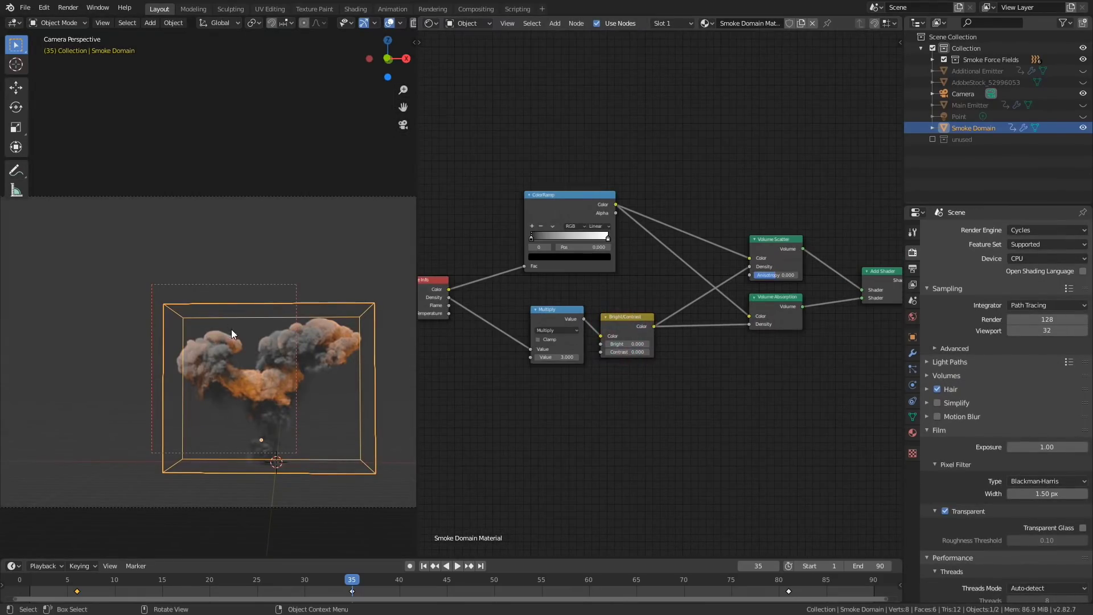
click(1083, 70)
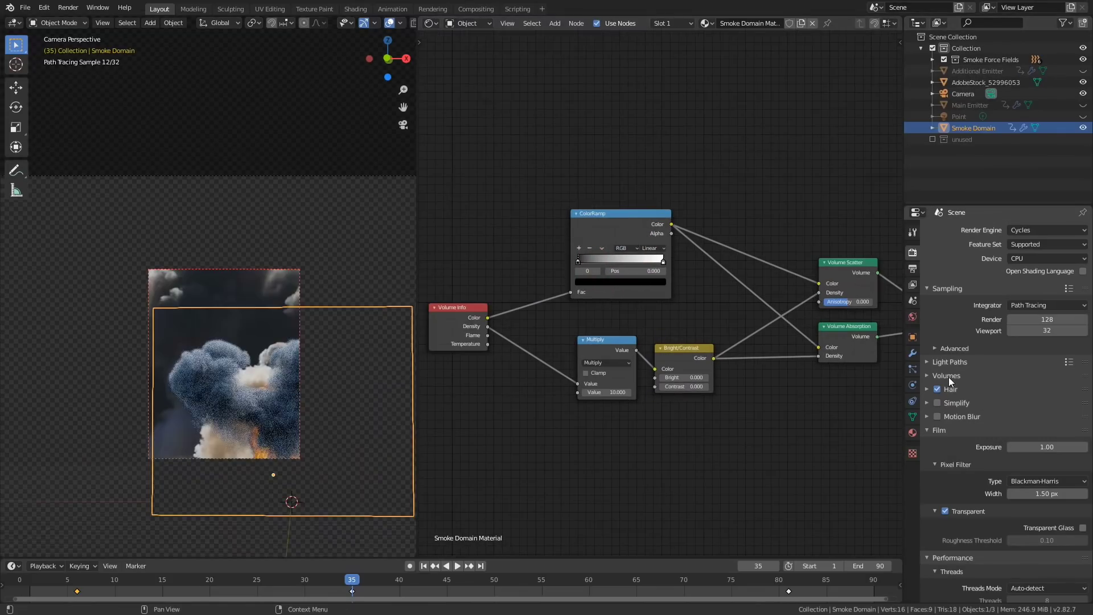
Step: Set the Cycles volume Step Size to 0.3 m and the maximum Volume light bounces to 4
click(947, 376)
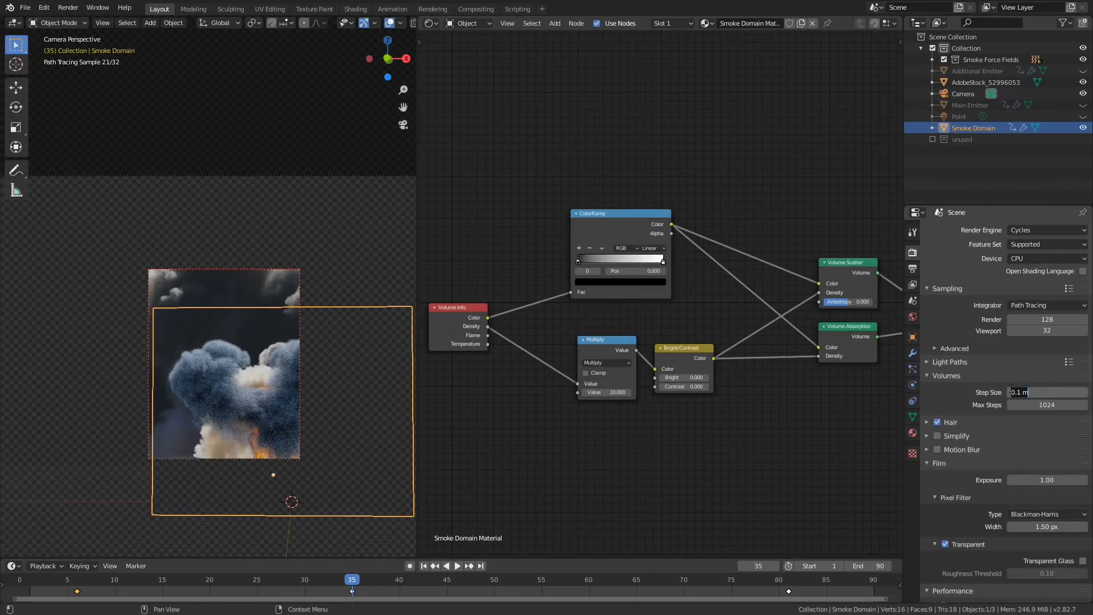
text(0.3)
key(Return)
click(1029, 363)
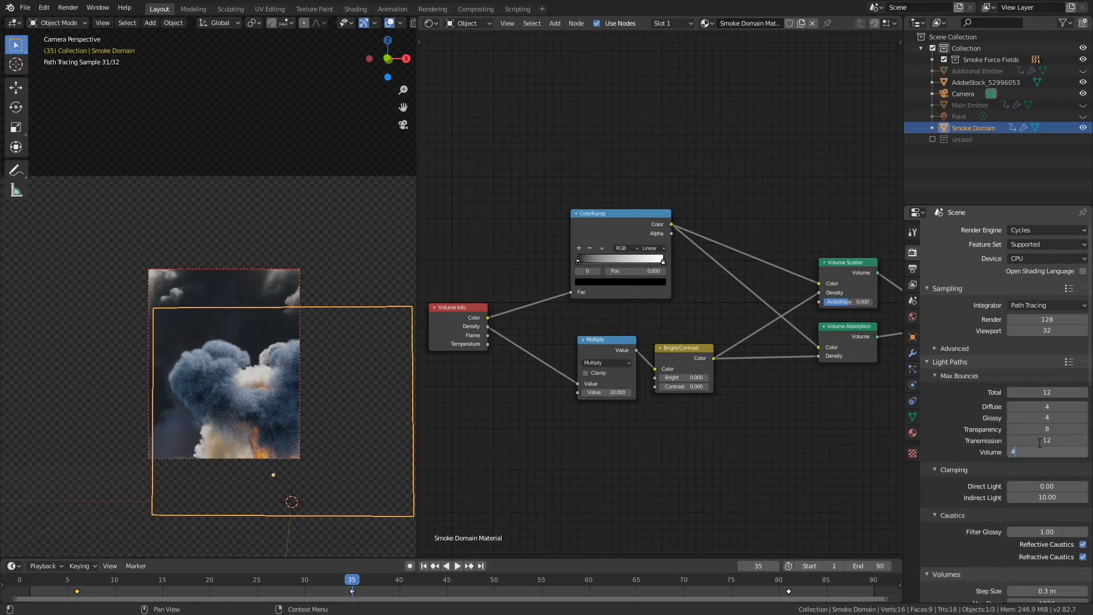
key(Return)
Step: Tint the ColorRamp's dark stop gray and its light stop pale cream, and change the ramp's color mode to RGB
middle_drag(574, 391, 590, 358)
scroll(661, 296, up, 1)
middle_drag(571, 240, 616, 292)
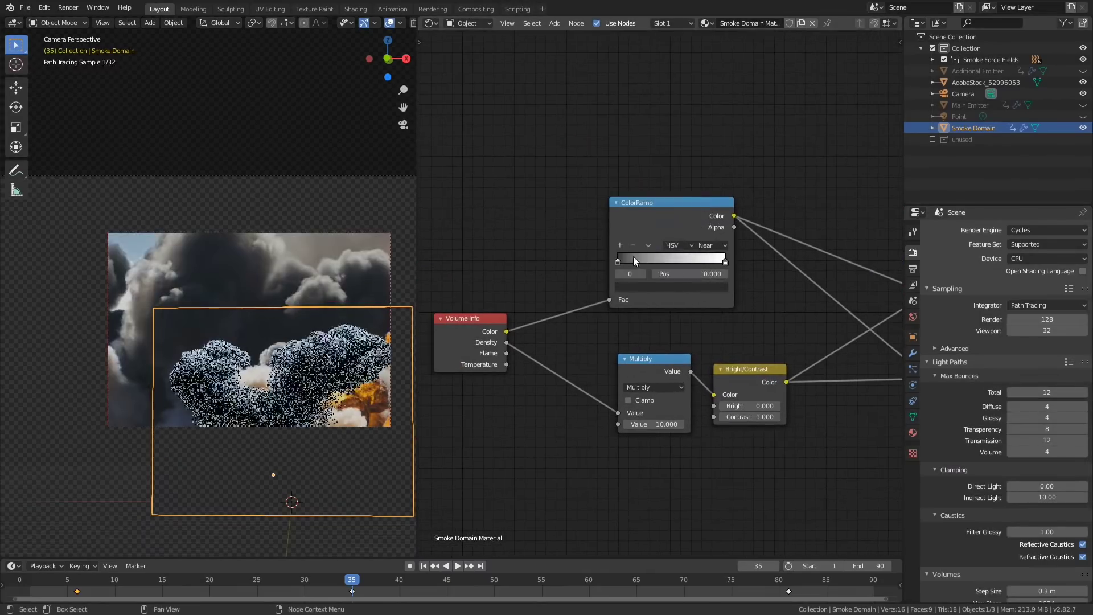
click(643, 287)
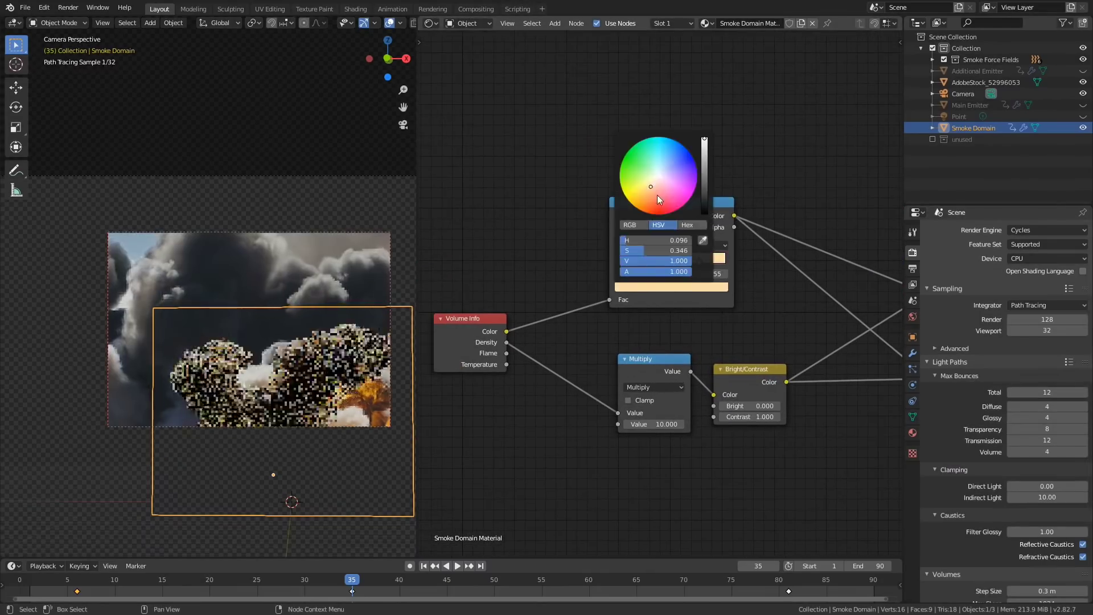
click(706, 287)
mouse_move(704, 152)
mouse_down()
mouse_move(705, 188)
mouse_move(704, 153)
mouse_up()
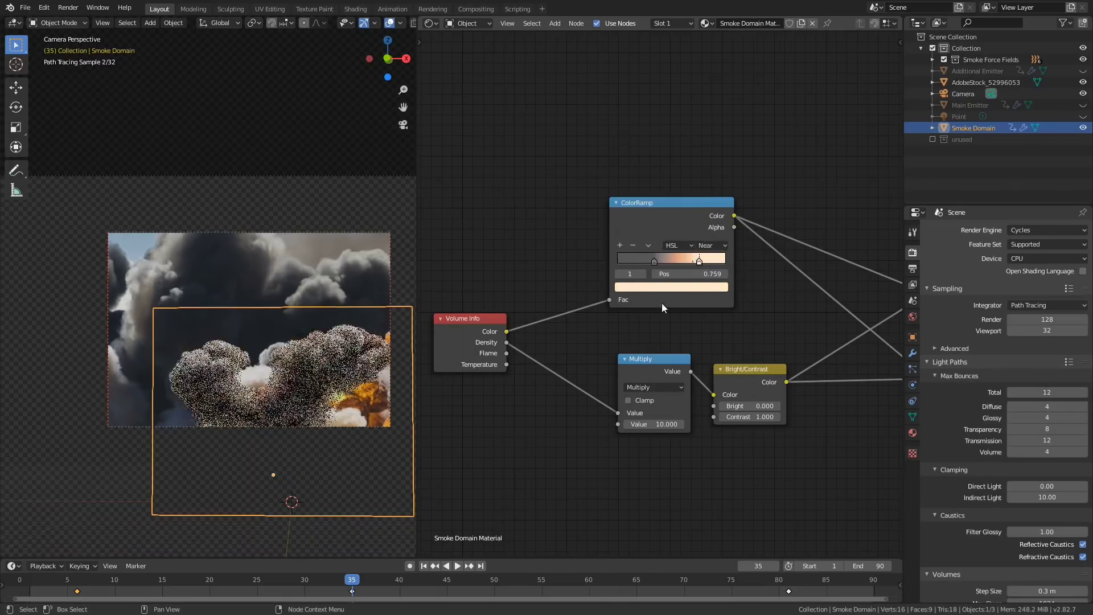
drag(662, 308, 681, 320)
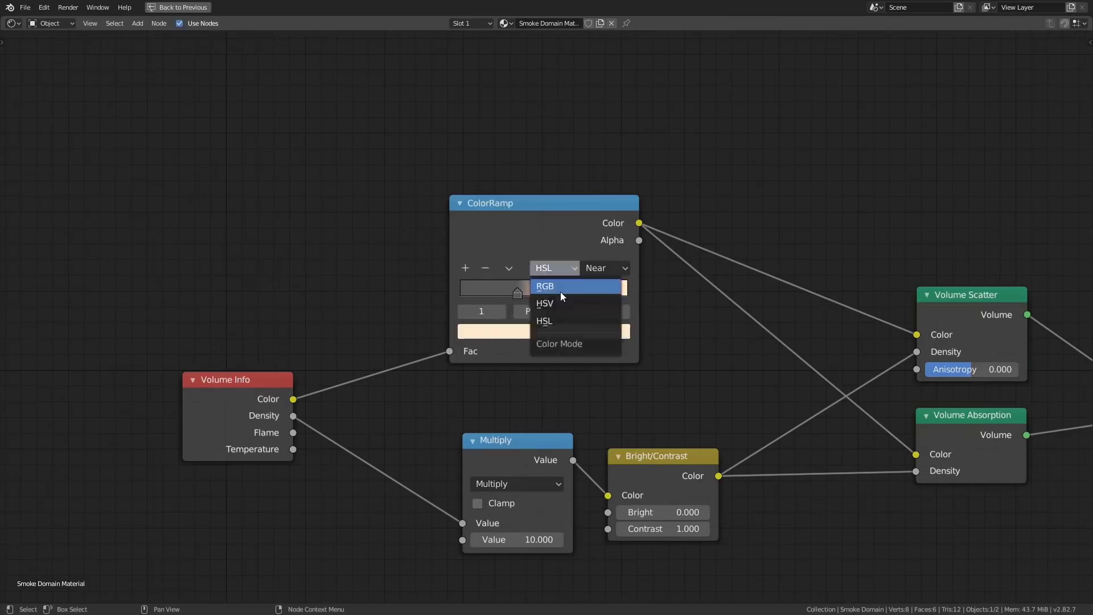
click(560, 292)
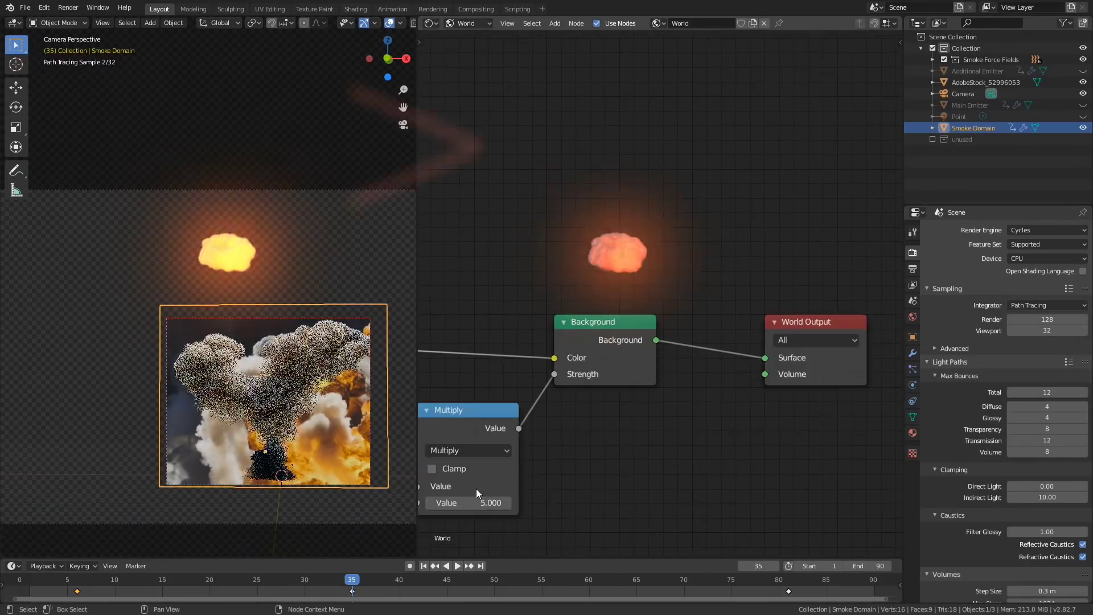
Step: Return from the World nodes to the smoke domain material and shift the ColorRamp's light stop to 0.791 with a warmer peach color
click(467, 22)
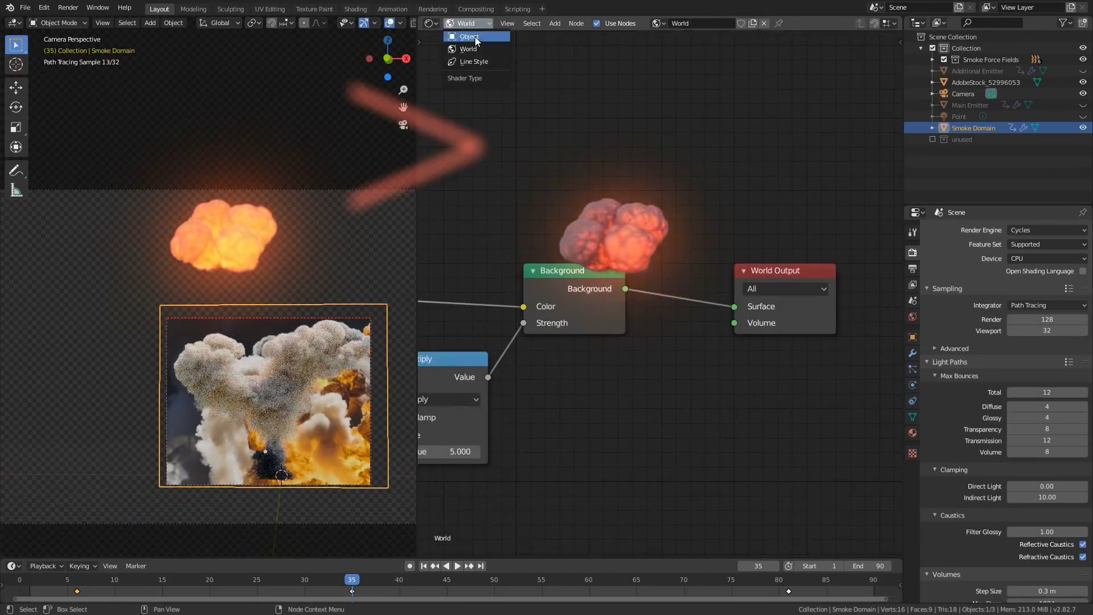
click(470, 36)
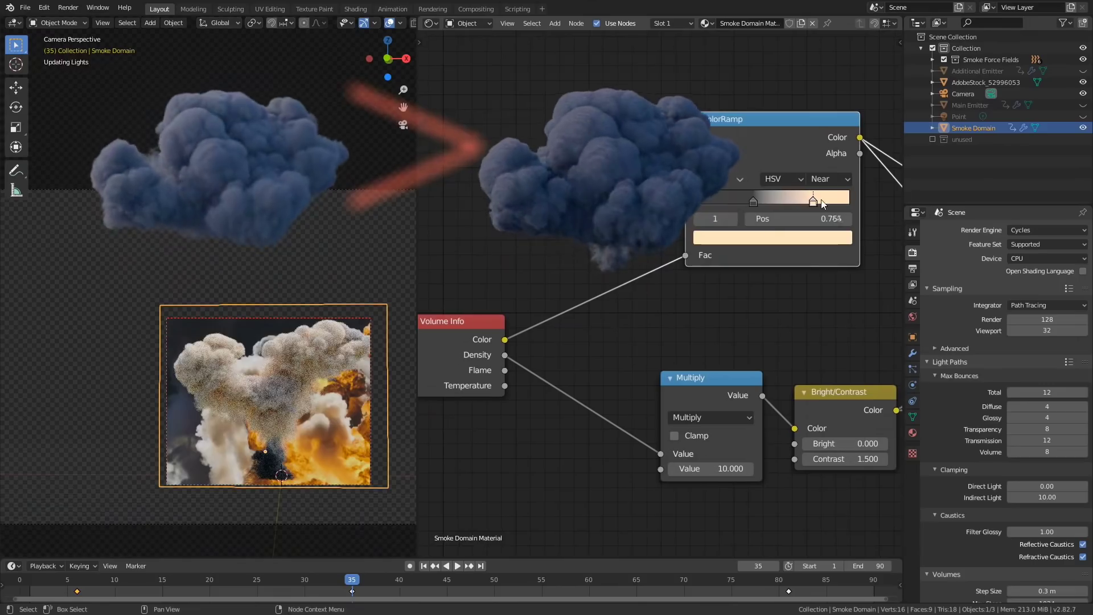
drag(822, 204, 828, 204)
click(773, 237)
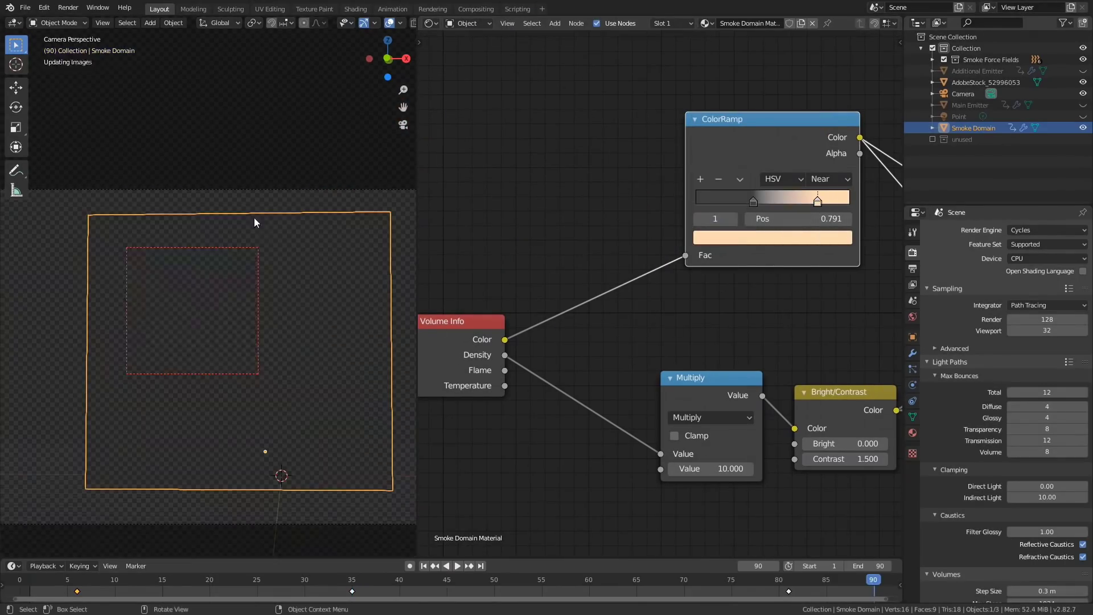
Step: Redraw the render region over the plume at frame 90 and open the ColorRamp's dark stop color for editing
drag(174, 262, 275, 323)
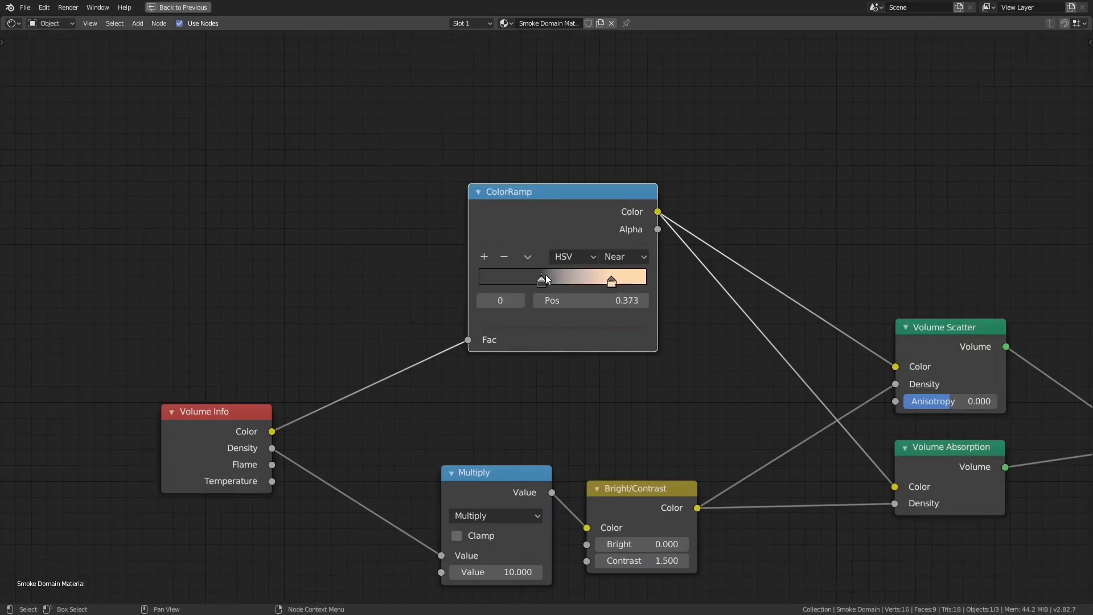
click(563, 310)
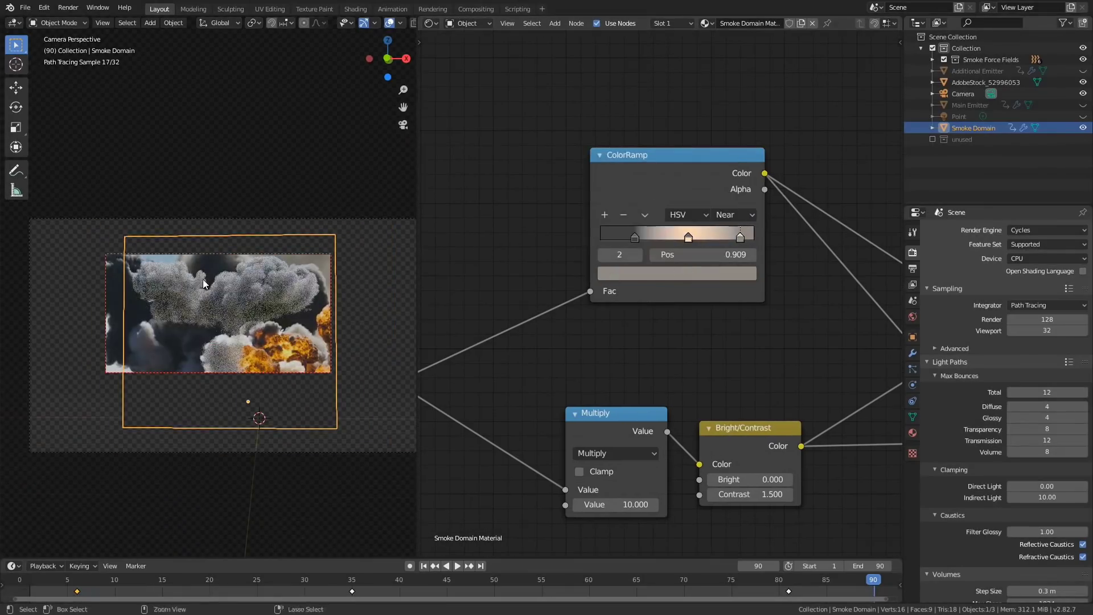
Step: At frame 50, darken the ColorRamp's third stop to a brownish gray and move it to 0.886
click(492, 576)
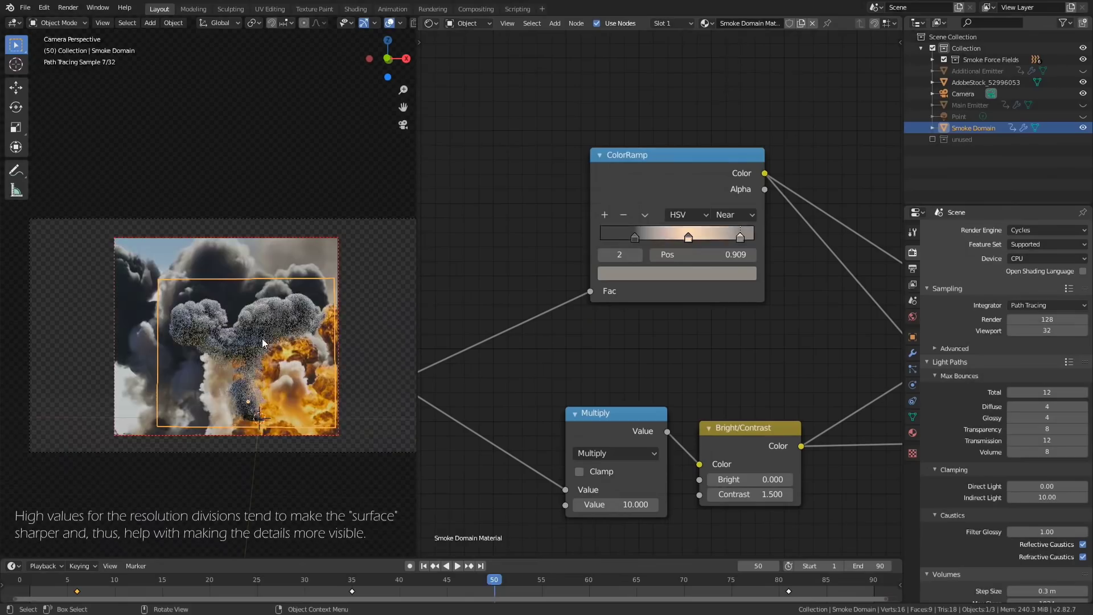
click(677, 273)
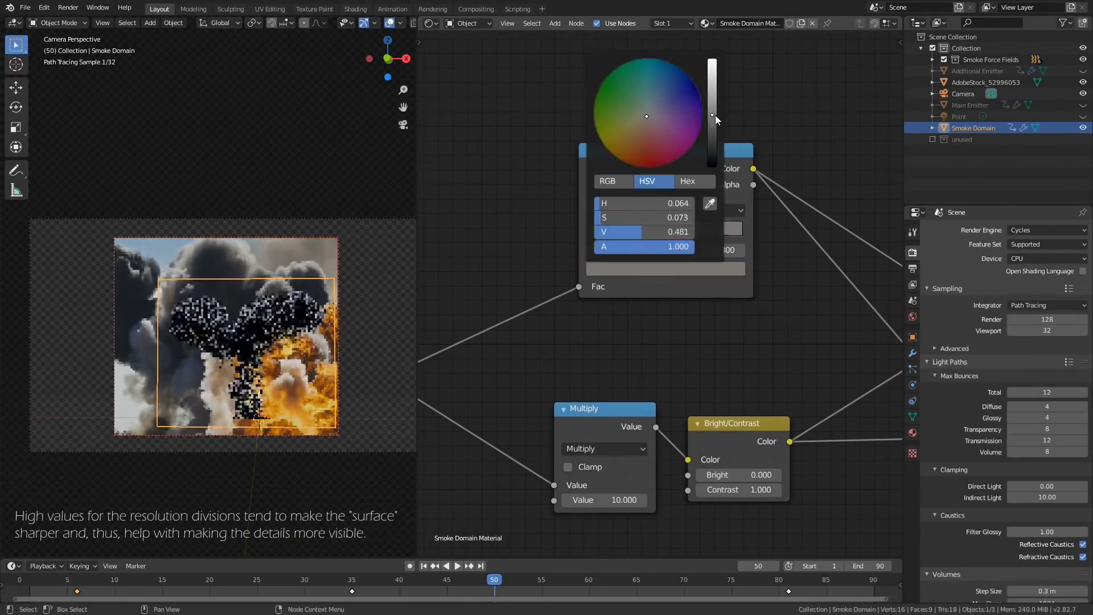
drag(734, 234, 726, 235)
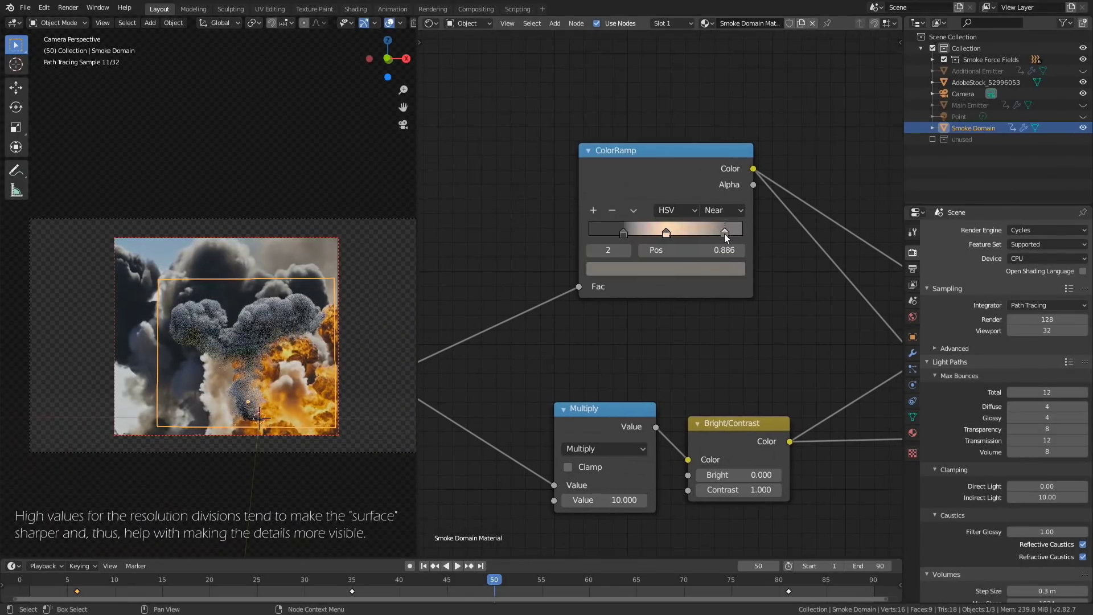
click(690, 268)
middle_drag(691, 268, 727, 126)
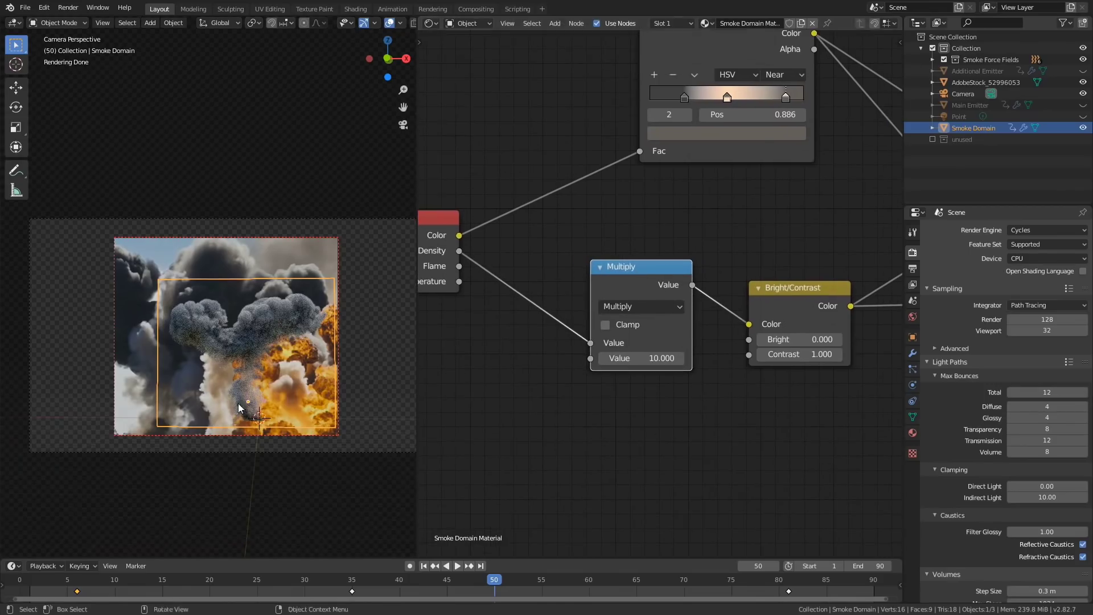
Step: Go to frame 34 and shift the ColorRamp's light middle stop slightly toward the gray end stop
click(342, 579)
drag(727, 97, 739, 96)
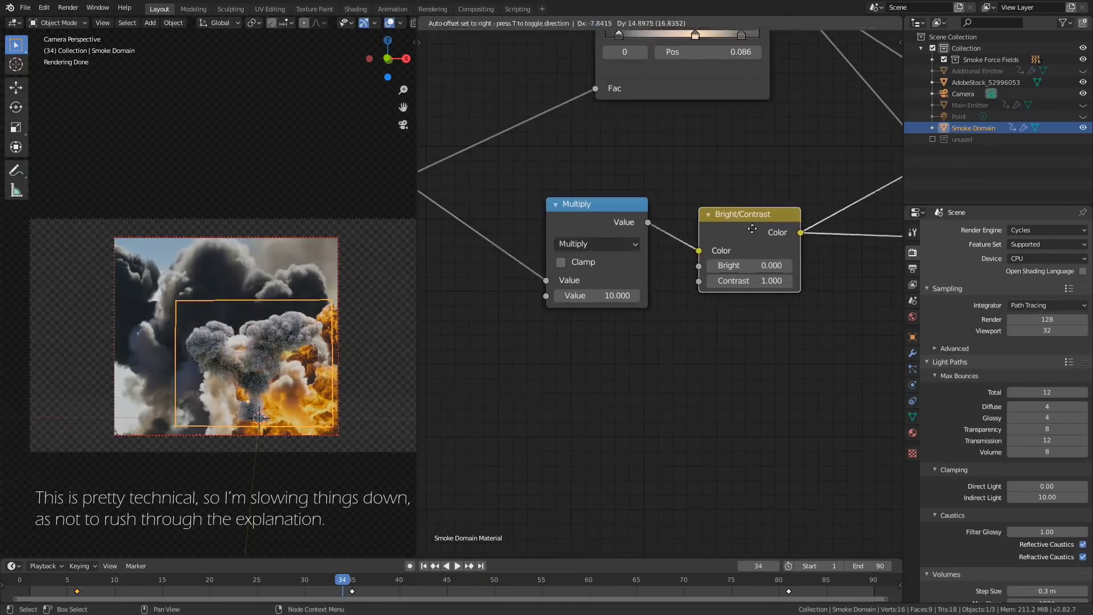
Step: Hide the explosion reference photo plane in the viewport
click(328, 307)
click(328, 306)
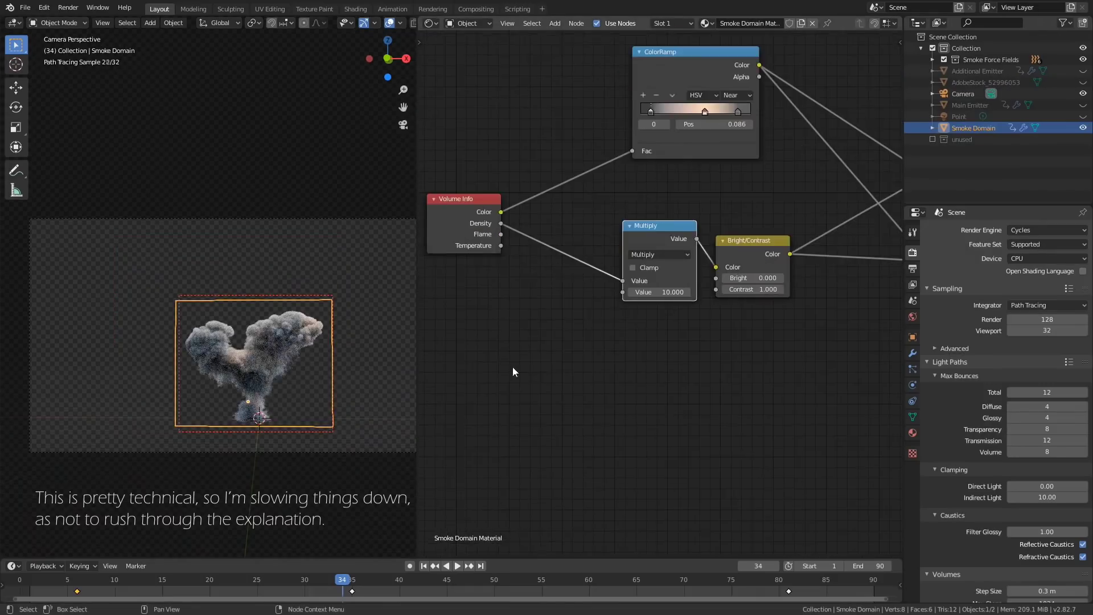
Step: Try driving the Bright/Contrast node's Contrast with a white-to-black B-Spline ColorRamp fed by Volume Info, and delete that ColorRamp
key(ctrl+space)
drag(634, 273, 645, 262)
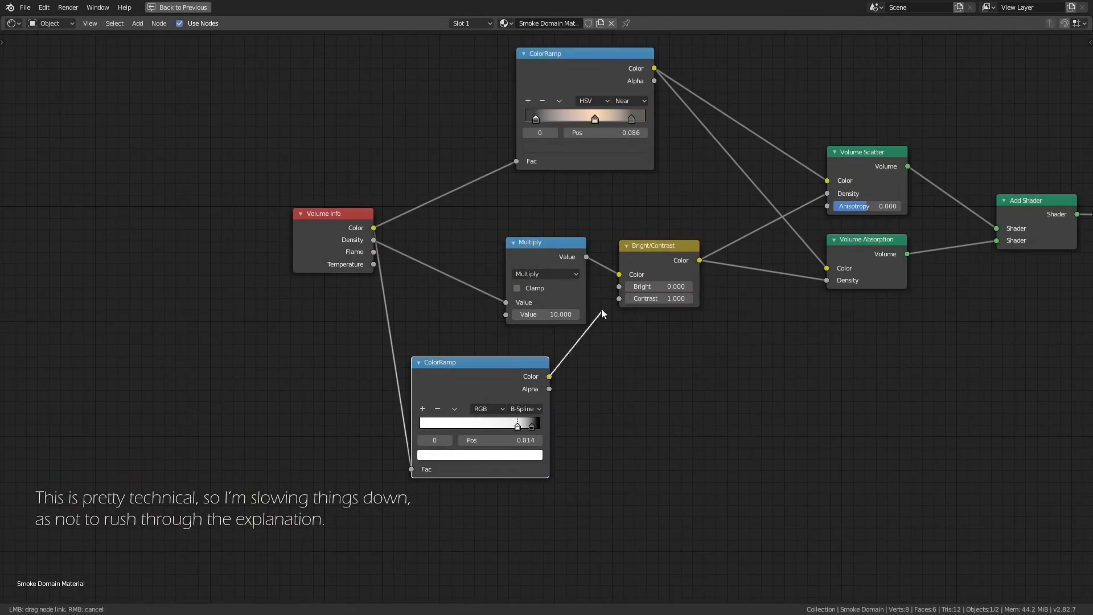
drag(602, 314, 619, 298)
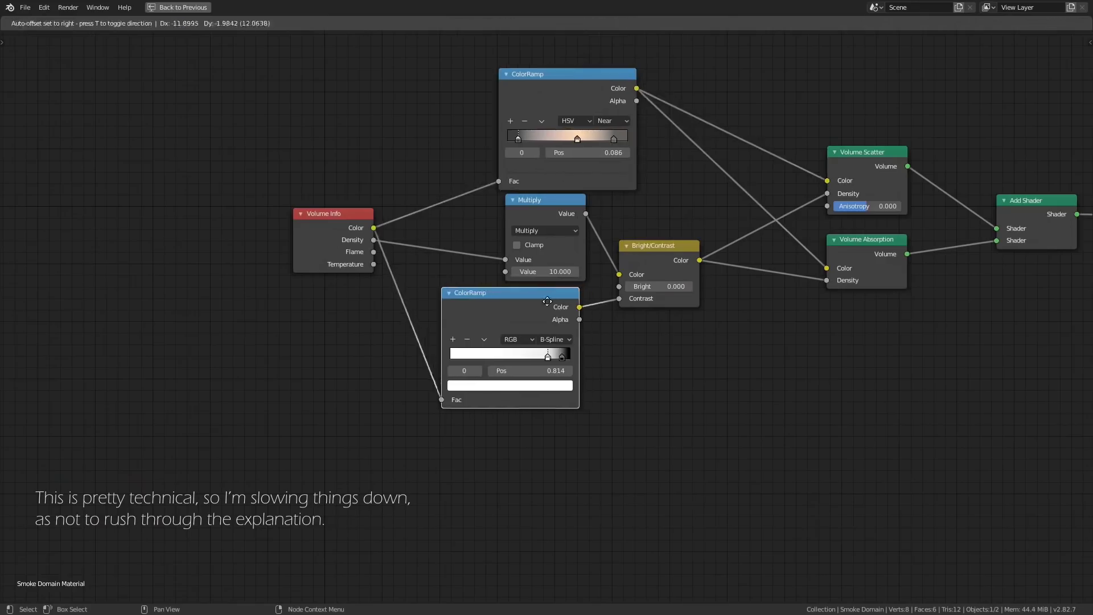
key(ctrl+space)
scroll(478, 327, up, 3)
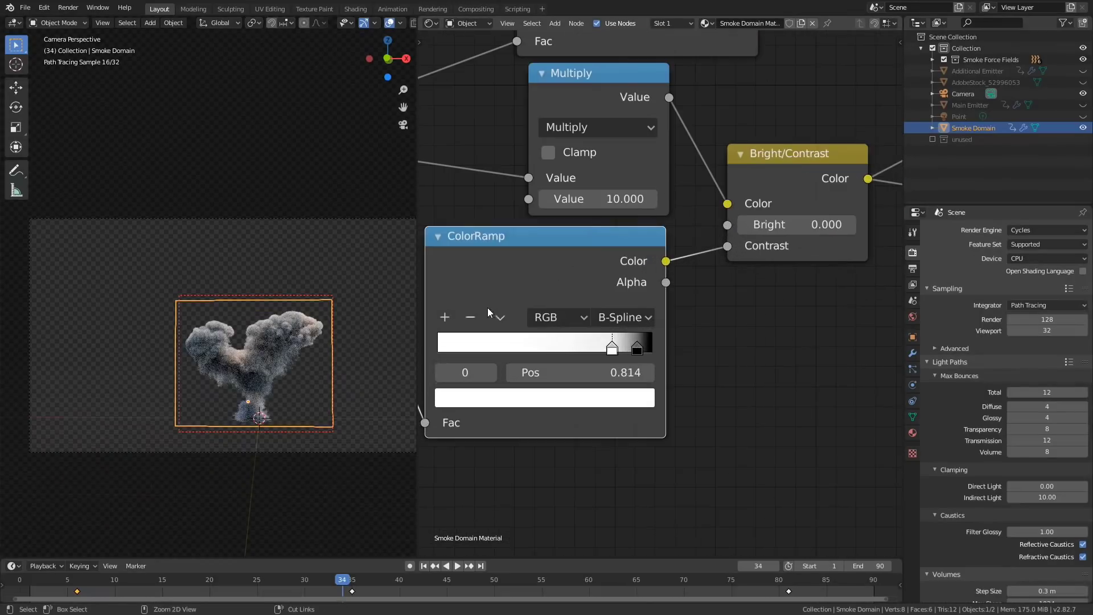
key(Delete)
Step: Add a Spherical Gradient Texture with linked Mapping and Texture Coordinate nodes below Volume Info
scroll(547, 309, down, 3)
click(586, 375)
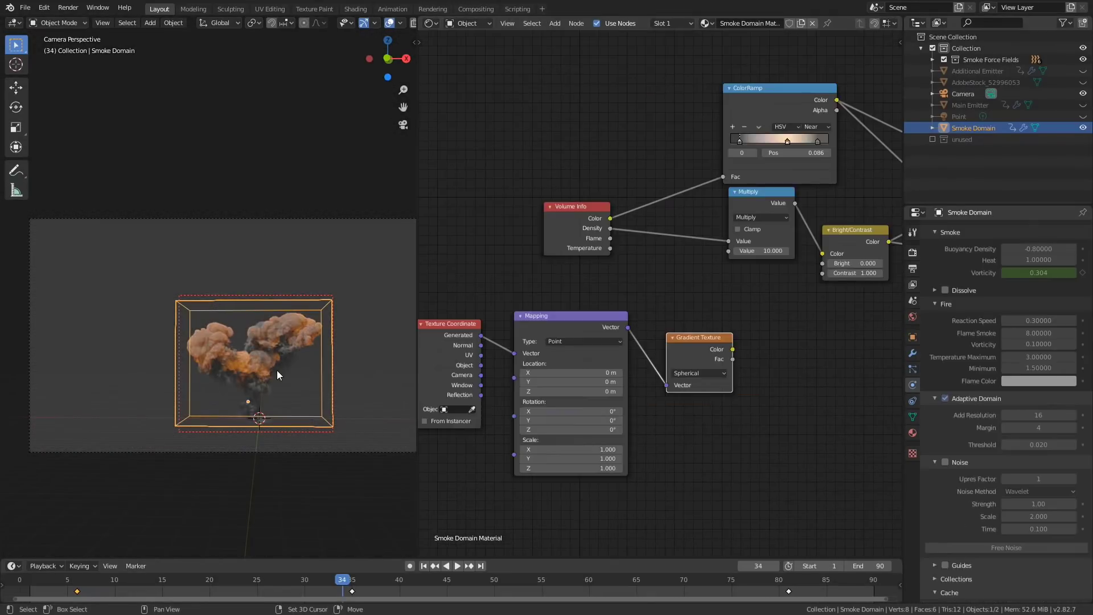
Step: At frame 90, add a sphere Empty near the plume's base, position it and scale it up
key(shift+Right)
key(shift+a)
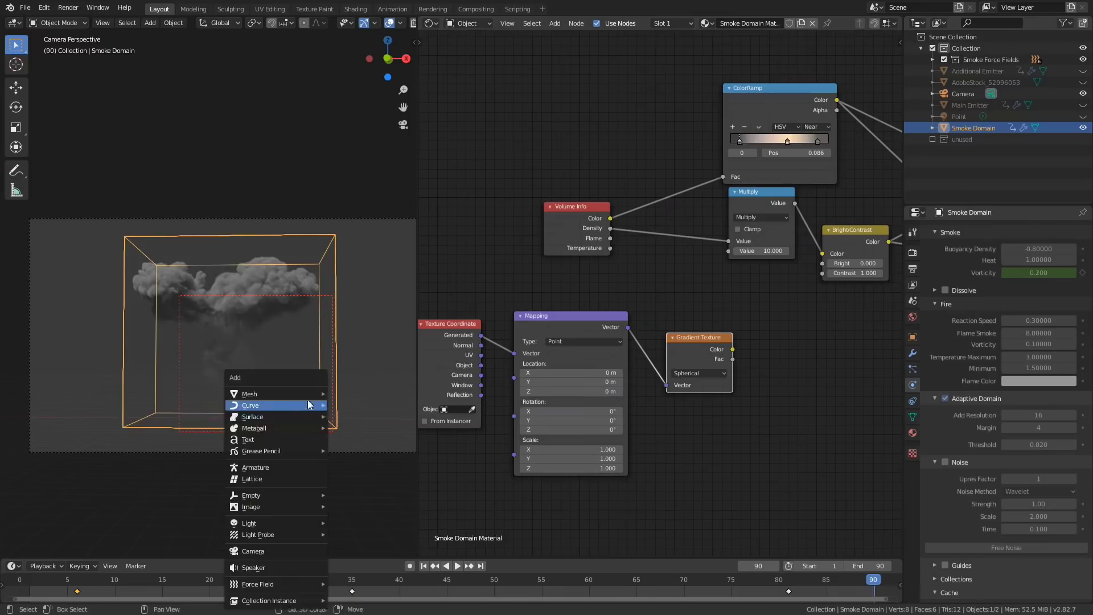
click(350, 554)
key(s)
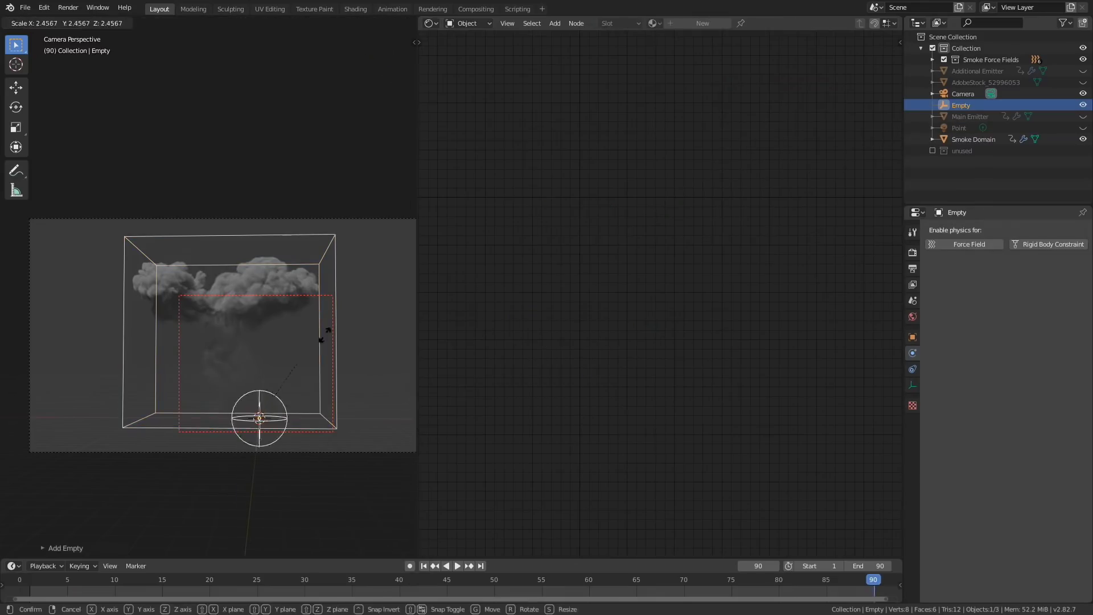
click(281, 284)
middle_drag(280, 285, 302, 364)
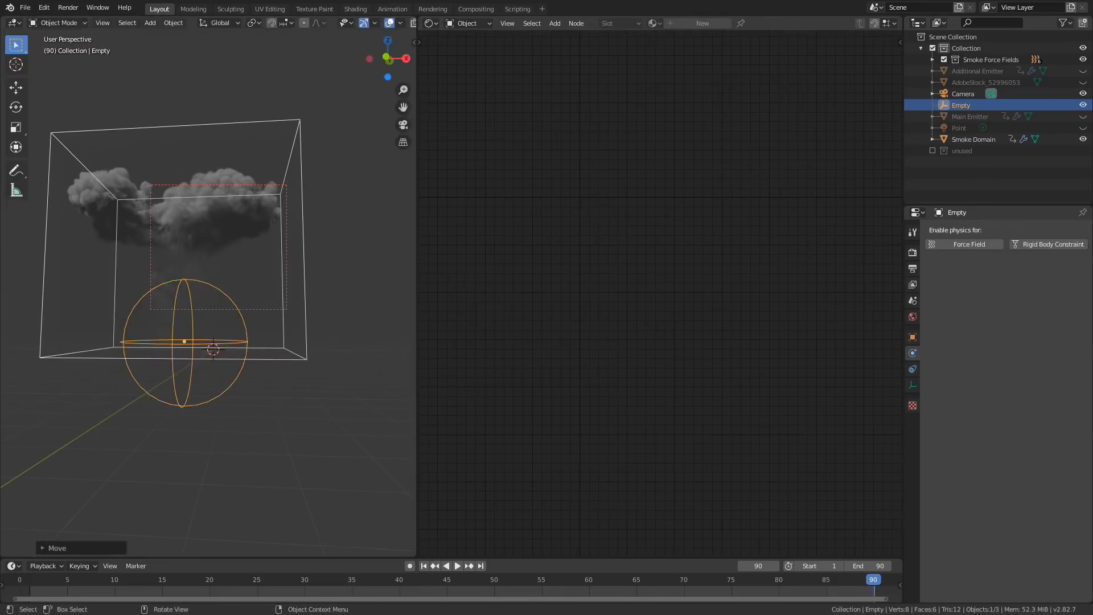
key(s)
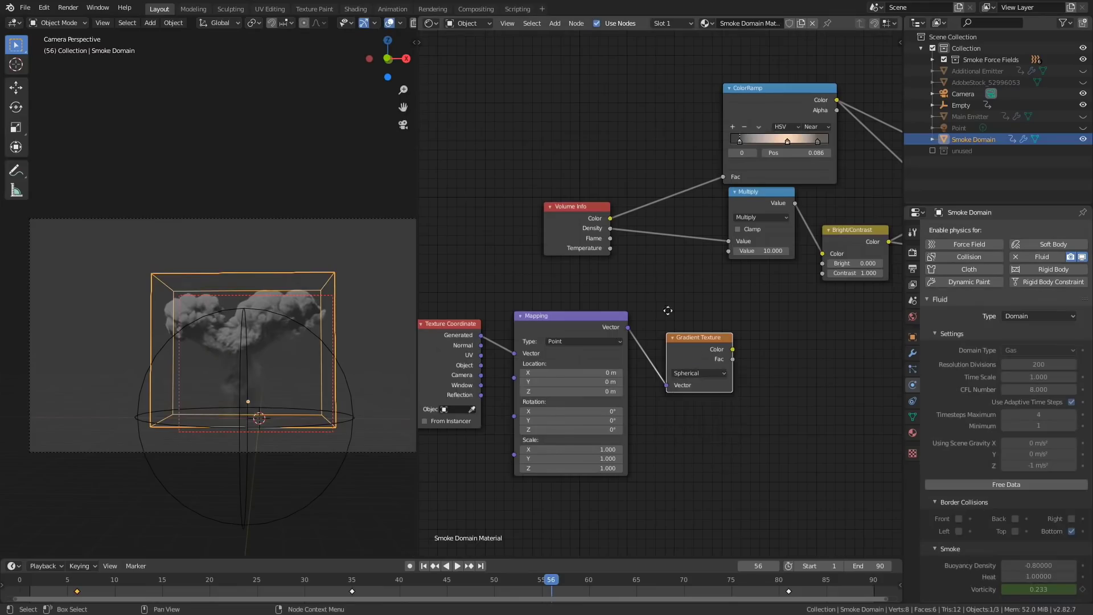
Step: Link the Texture Coordinate's Object output to the Mapping node's Vector input
middle_drag(668, 311, 695, 299)
drag(507, 353, 519, 355)
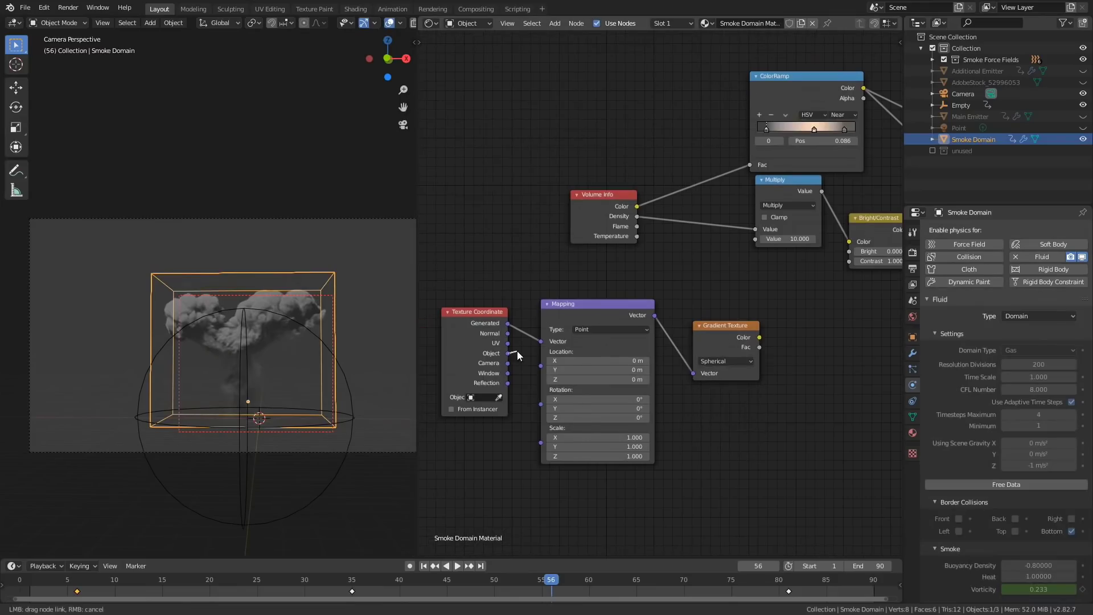
middle_drag(760, 347, 651, 343)
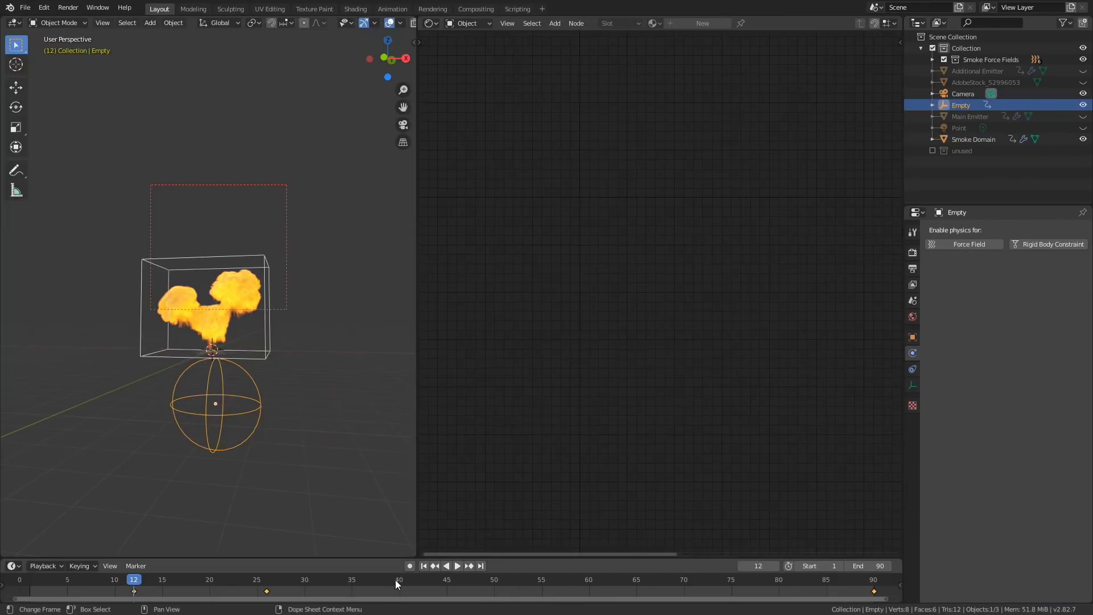
Step: Shift the Empty's middle keyframe to about frame 32 and go to frame 56
click(396, 580)
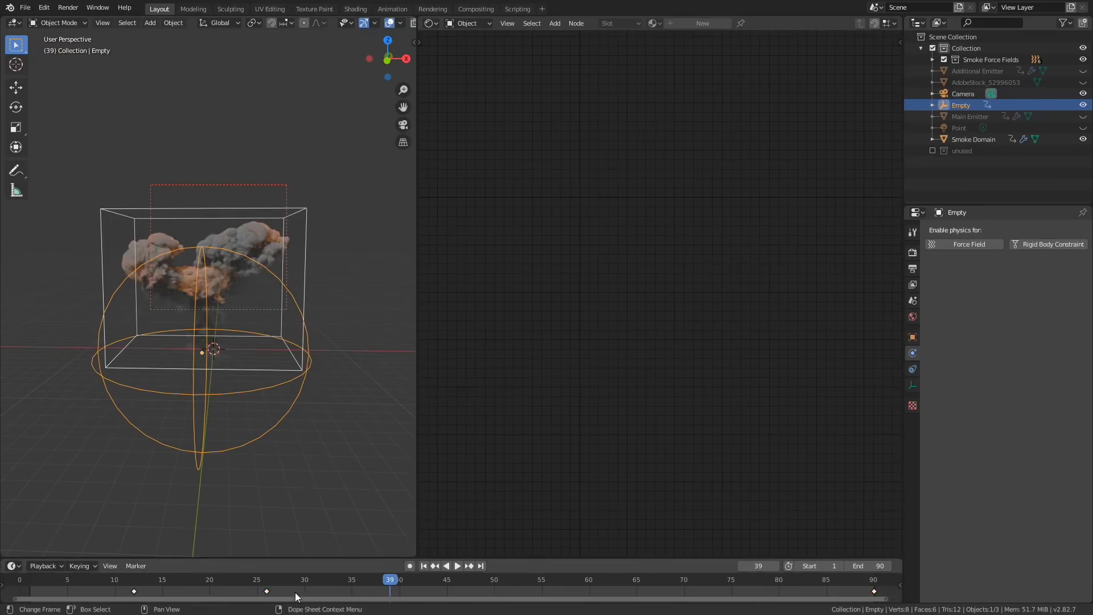
drag(266, 591, 323, 591)
click(551, 586)
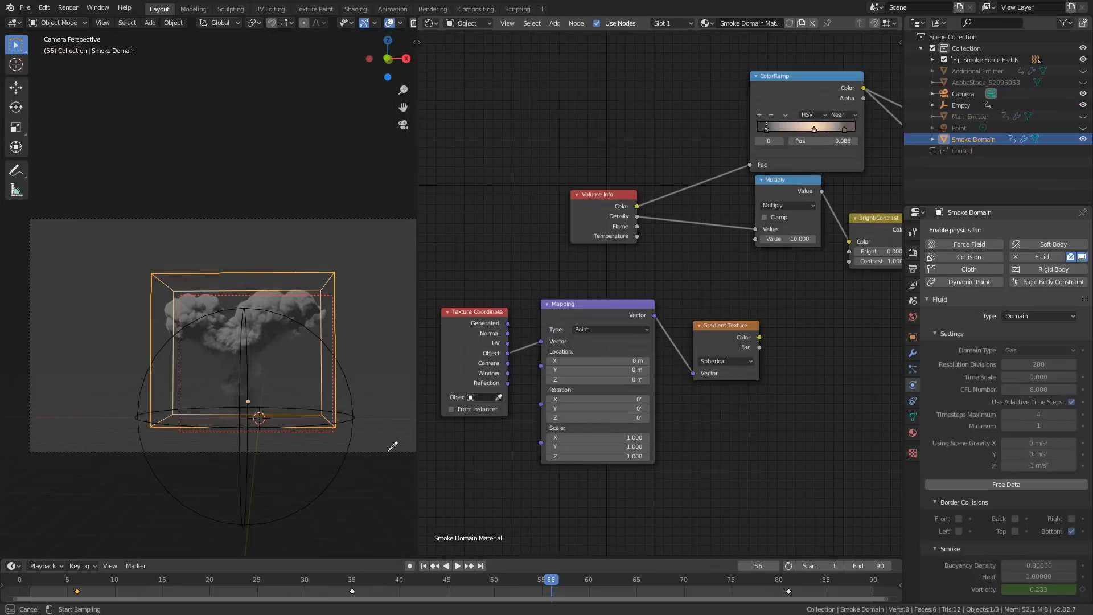
Step: Add an Emission shader into the lower Add Shader and link Volume Info's Flame to its Color and Temperature to its Strength
middle_drag(638, 319, 625, 299)
scroll(639, 295, down, 2)
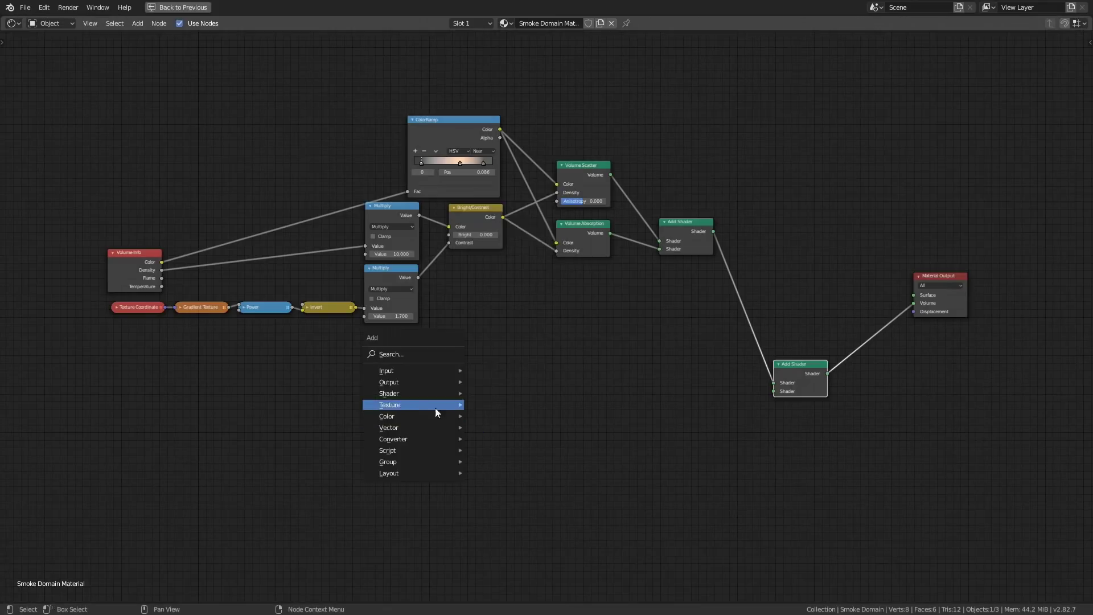
click(512, 427)
drag(581, 439, 773, 391)
drag(547, 430, 712, 399)
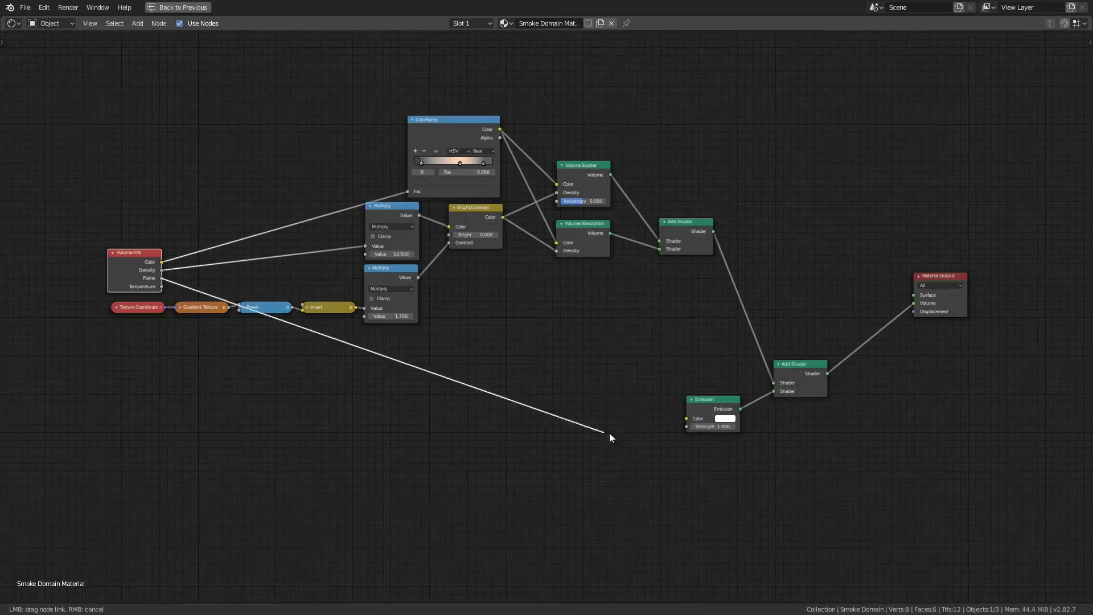
drag(609, 432, 686, 418)
drag(162, 286, 687, 426)
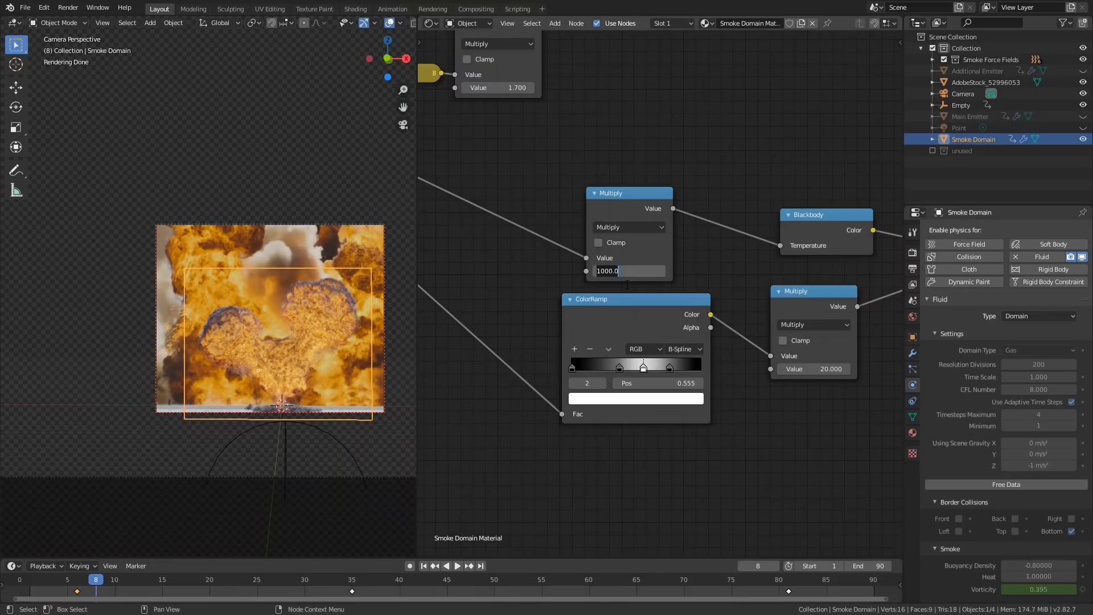
Step: Set the flame Multiply value feeding the Blackbody to 900 and shift the temperature ColorRamp's dark stops on either side of the white one
text(900)
key(Return)
drag(670, 366, 687, 363)
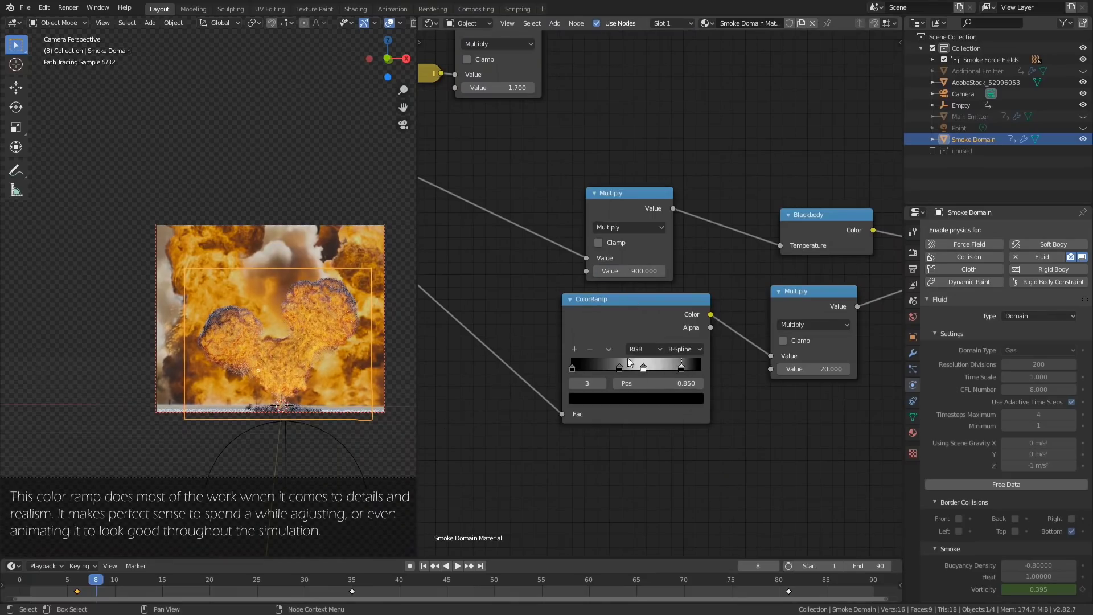
mouse_move(619, 366)
mouse_down()
mouse_move(647, 365)
mouse_move(628, 365)
mouse_up()
drag(686, 366, 674, 363)
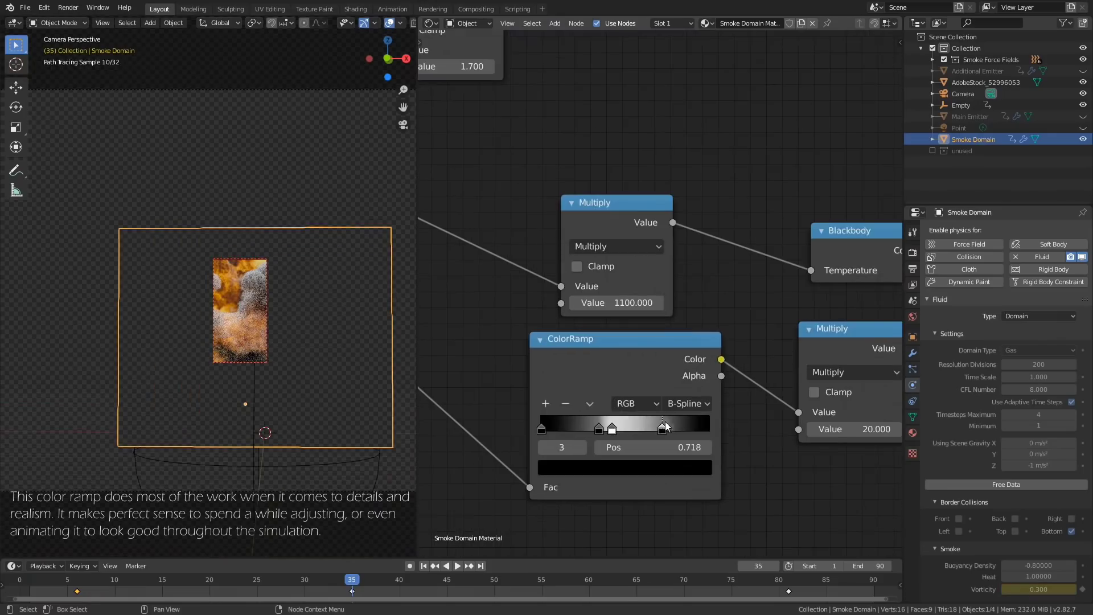
Step: At frame 35, reposition the temperature ColorRamp's outer dark stop and move the white stop to 0.482
drag(663, 427, 599, 428)
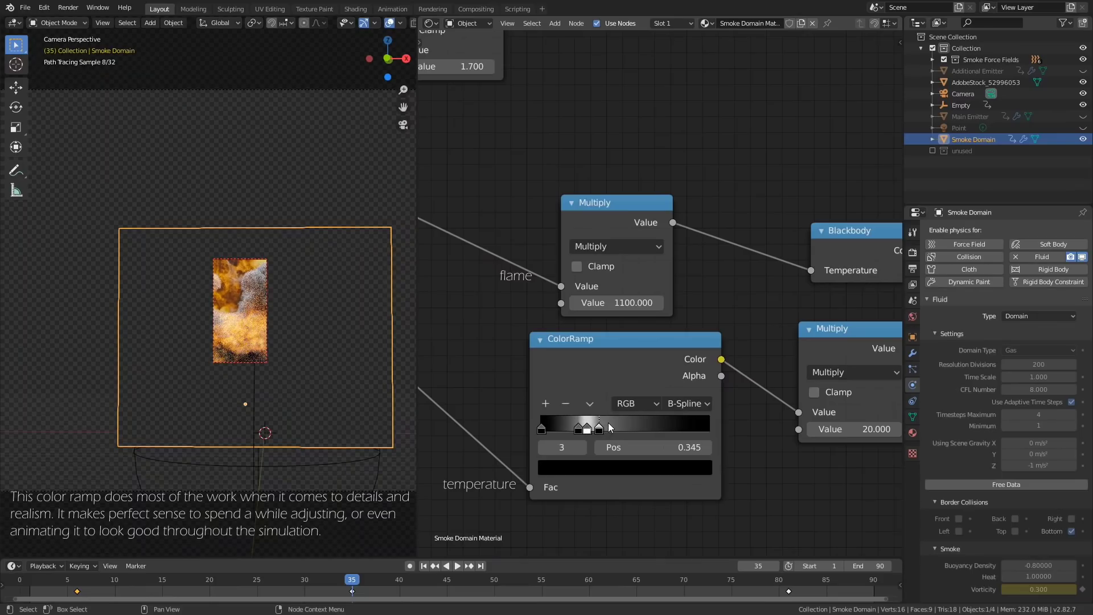
drag(587, 429, 623, 428)
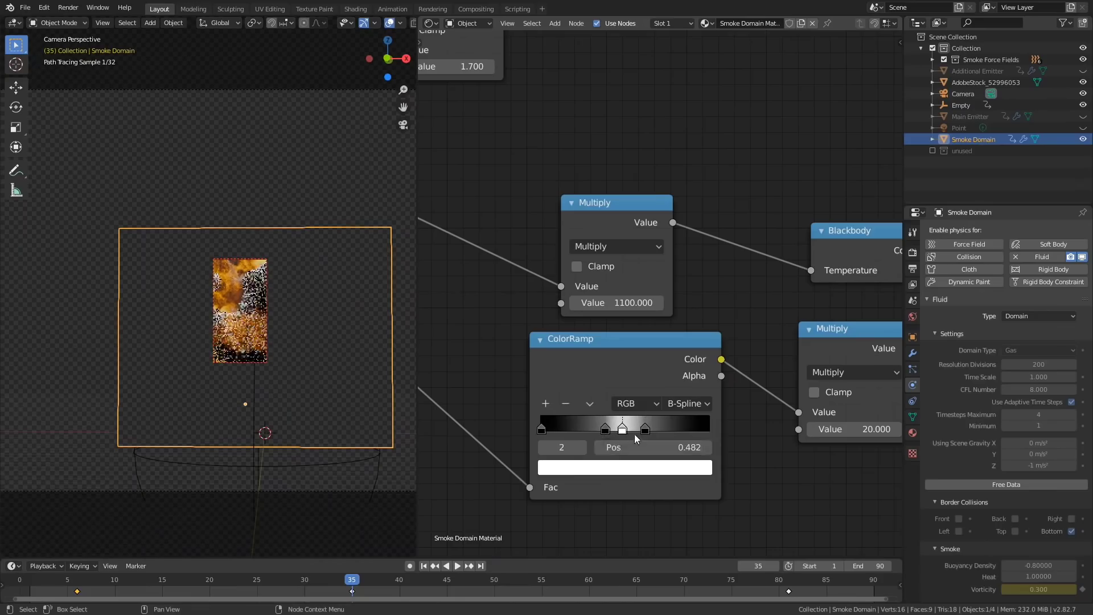
Step: Rearrange the emission strength Multiply node to make room beside the ColorRamp and open the render settings showing the volume bounces
scroll(634, 434, down, 2)
drag(691, 294, 712, 411)
click(913, 252)
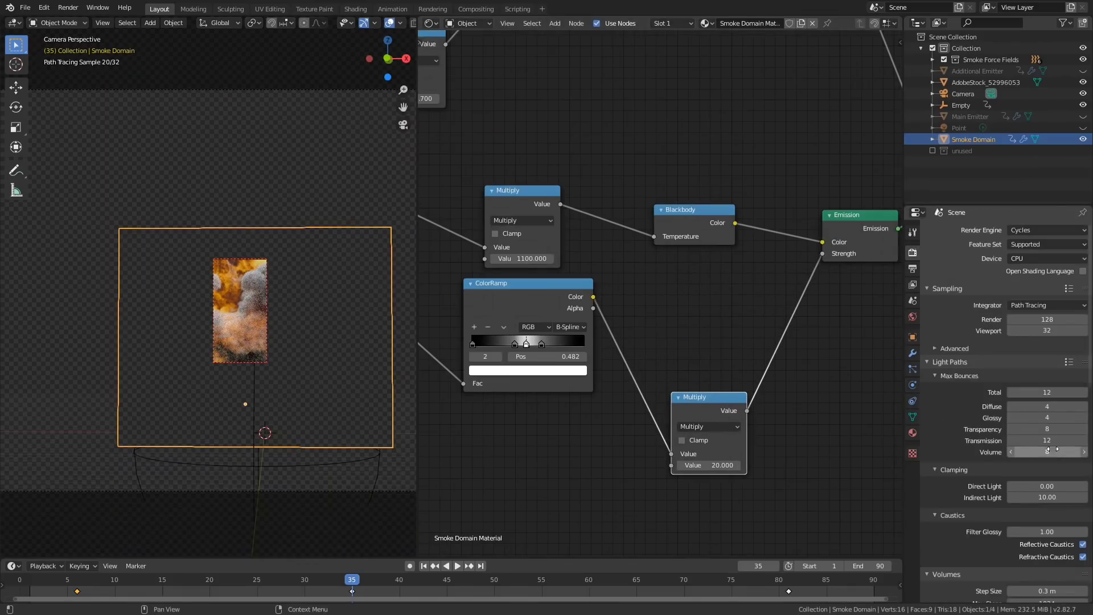
middle_drag(661, 357, 681, 374)
key(g)
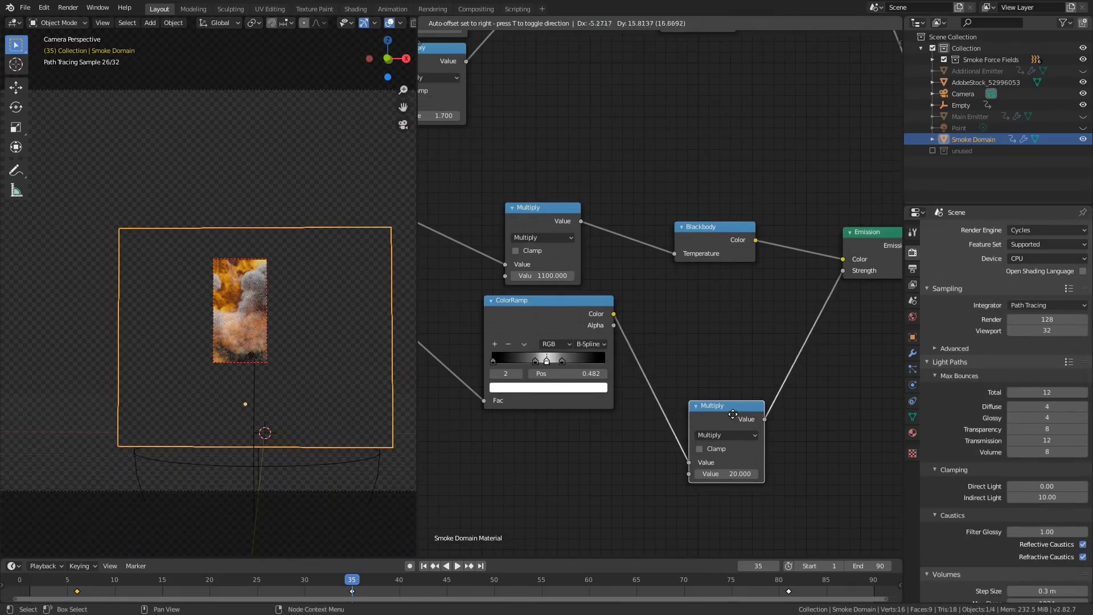
click(670, 374)
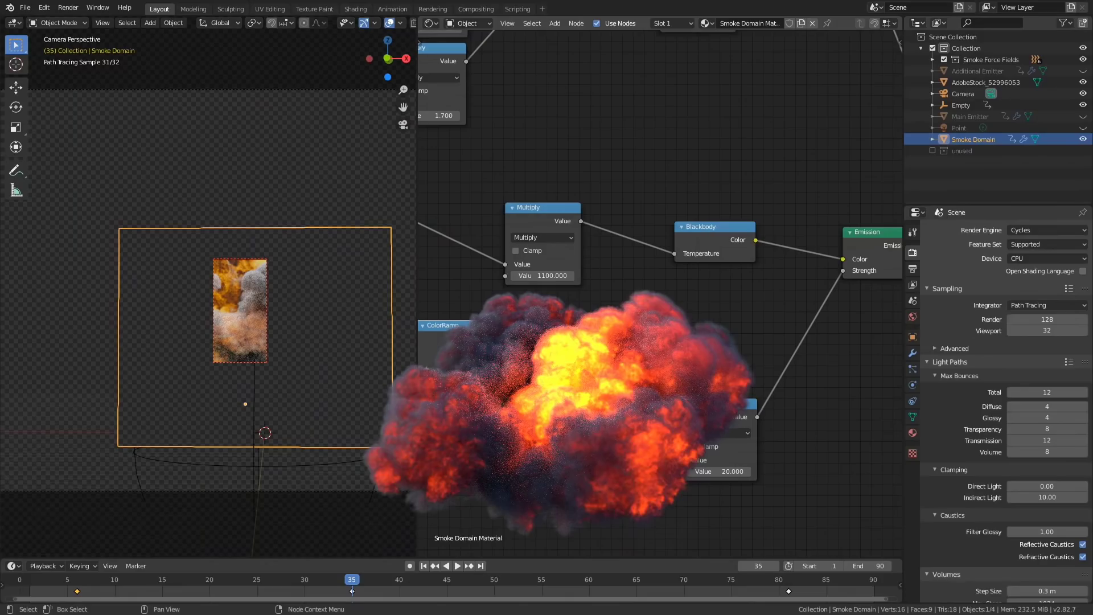
Step: Add a second Multiply node above the strength Multiply, set its value to 40 and feed it from the temperature ColorRamp
key(shift+d)
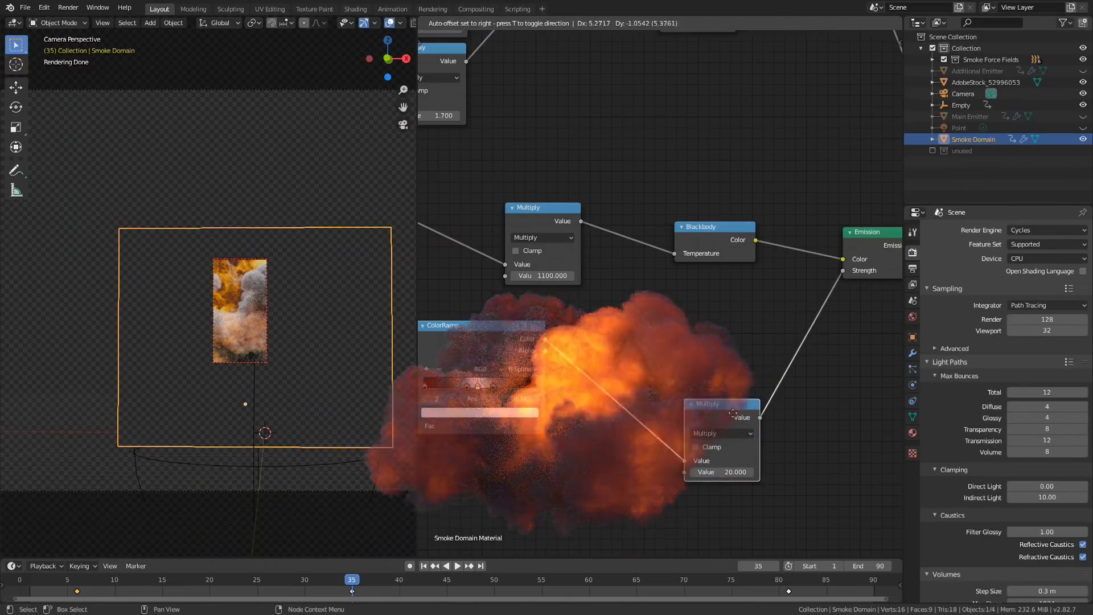
click(722, 315)
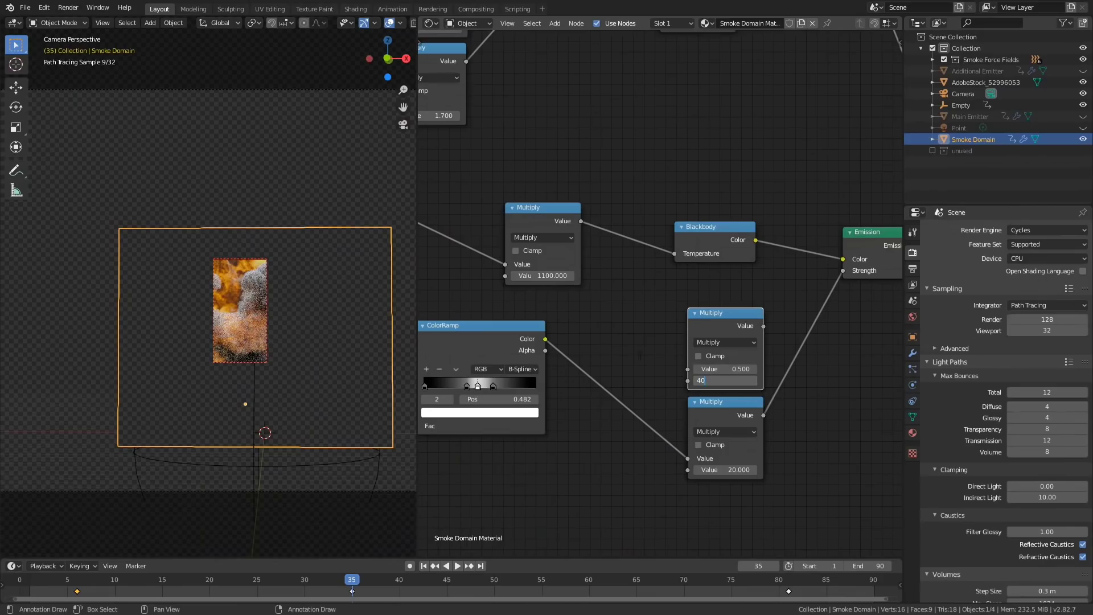
drag(544, 339, 688, 371)
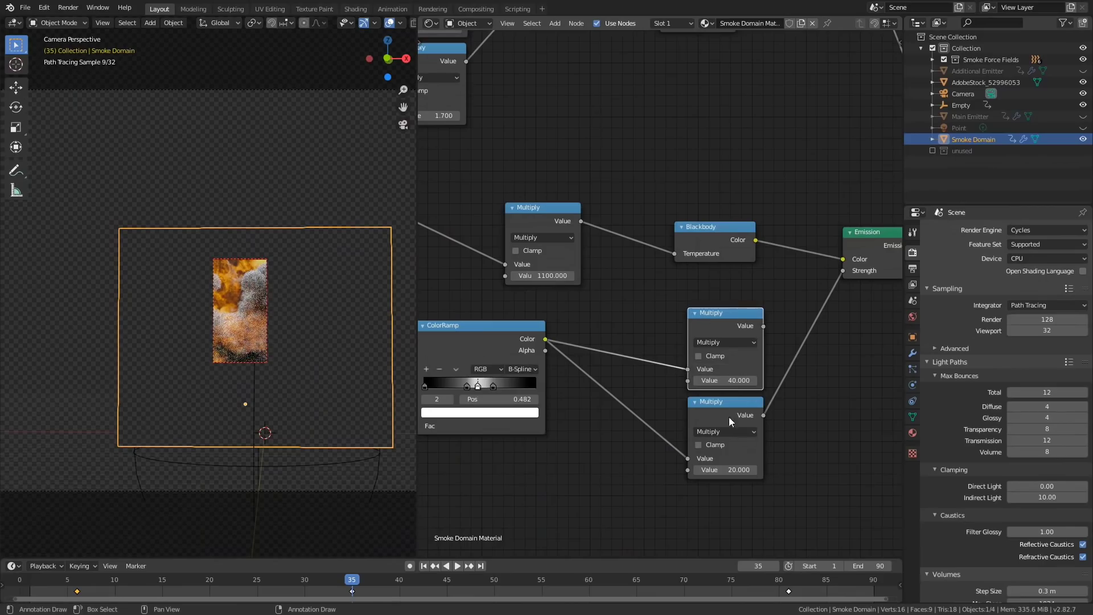
Step: Combine both Multiply nodes in a Mix node feeding the Emission Strength, and add a Light Path node to drive the mix factor
click(730, 420)
middle_drag(730, 420, 620, 396)
key(shift+a)
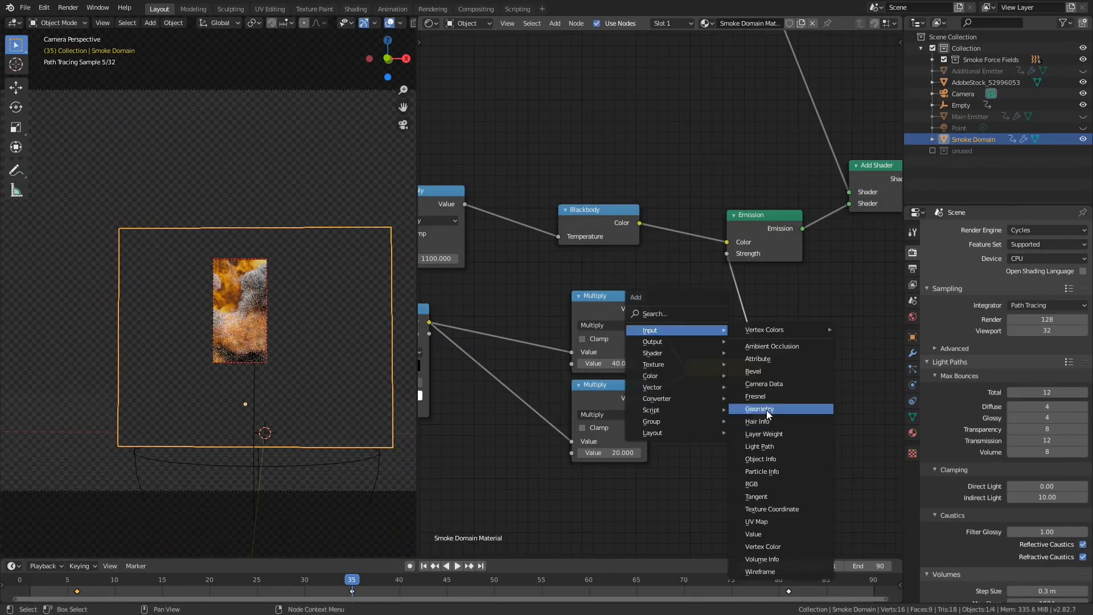
click(760, 446)
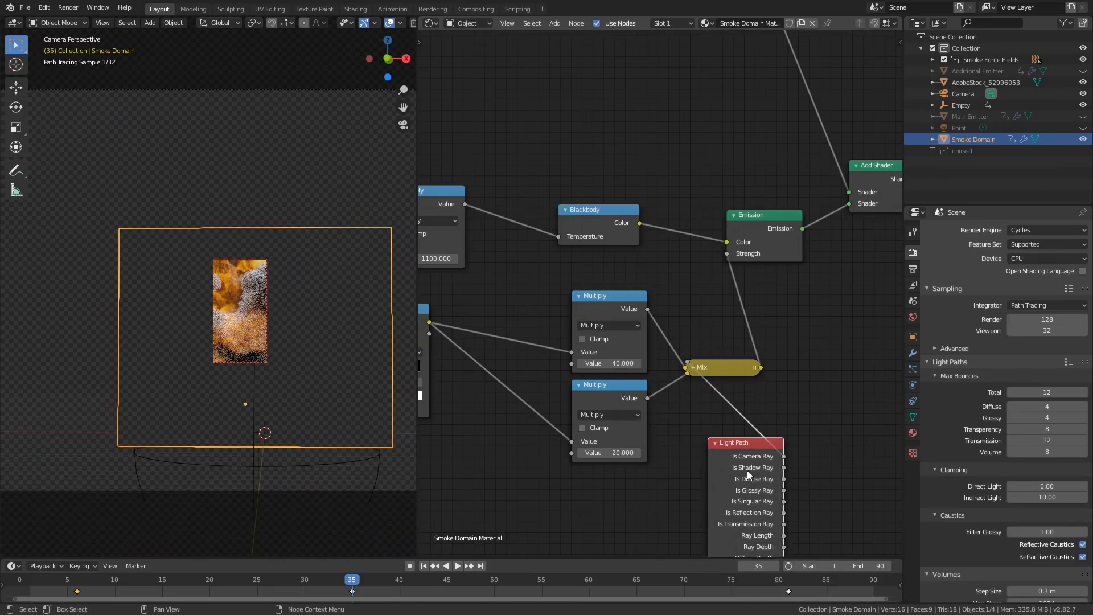
Step: Collapse the Light Path node above the Multiply nodes and tidy the placement of the Multiply and Emission nodes
key(h)
drag(734, 445, 601, 305)
drag(618, 397, 603, 394)
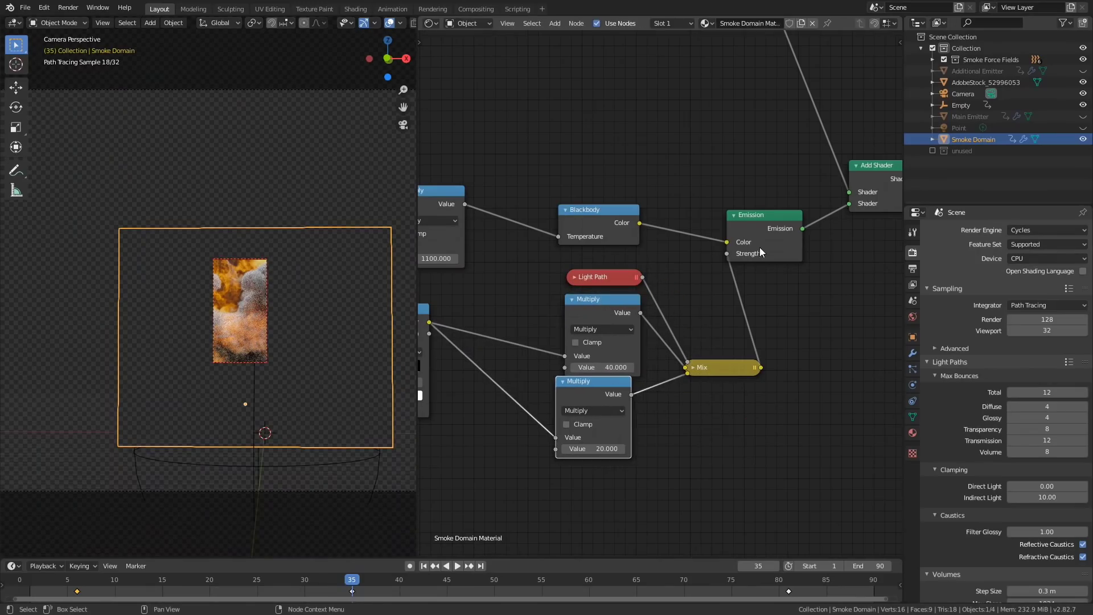
drag(761, 252, 794, 268)
middle_drag(718, 313, 810, 350)
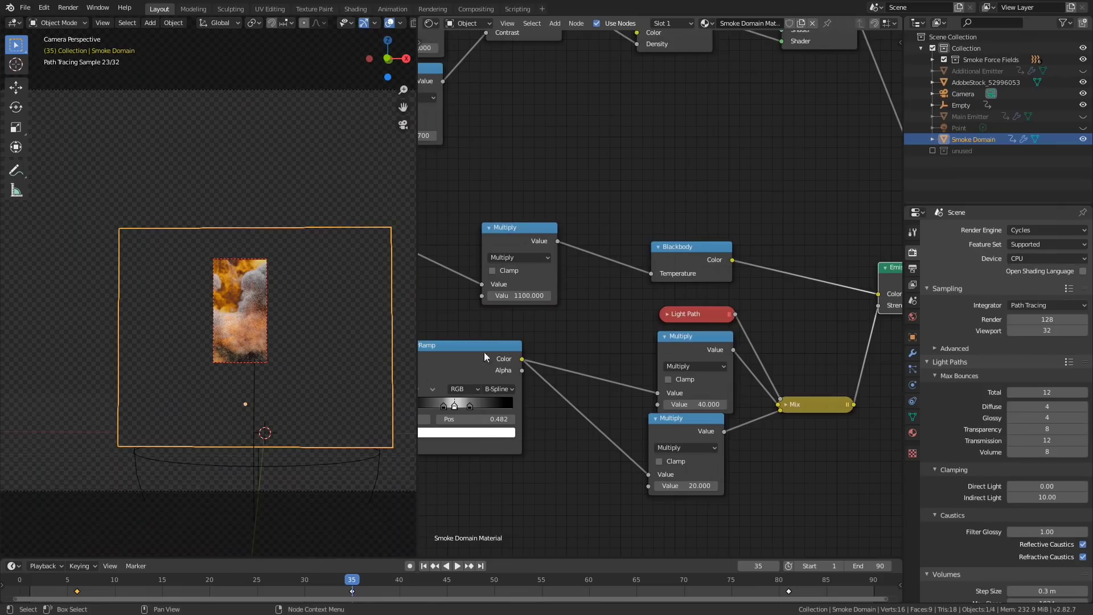
Step: Hide the reference photo plane, reselect the smoke domain and redraw the render region around the whole plume
click(236, 268)
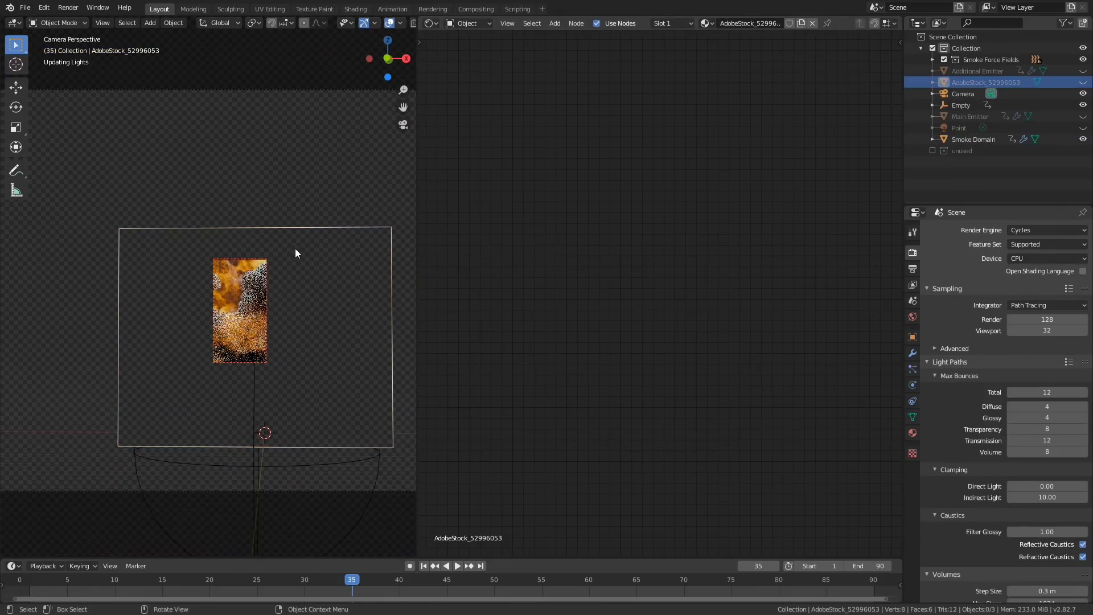
click(286, 227)
key(ctrl+b)
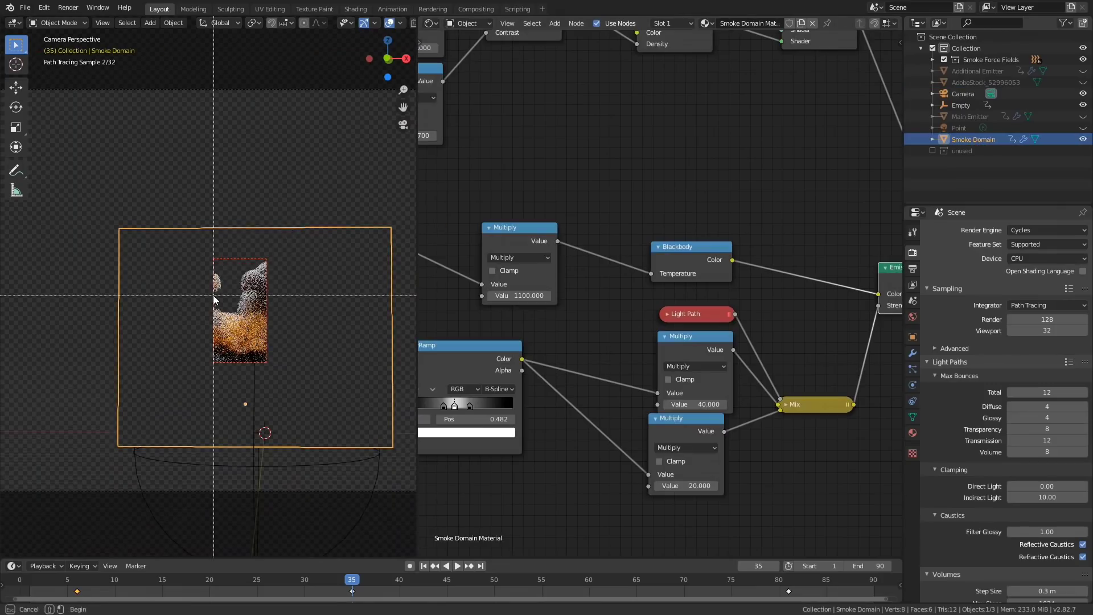
drag(133, 240, 322, 386)
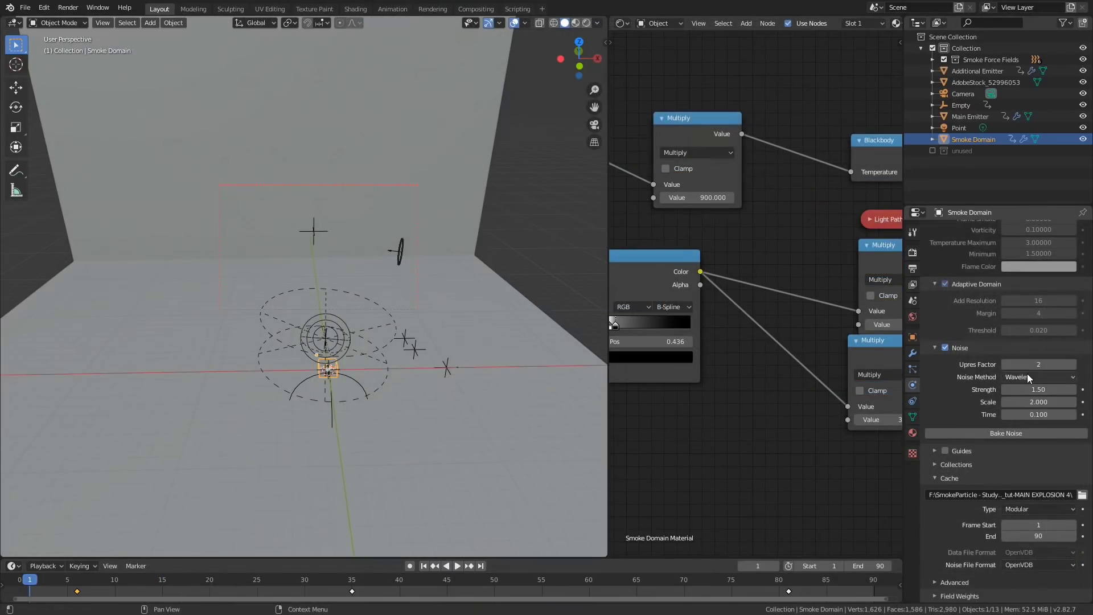
middle_drag(478, 245, 499, 259)
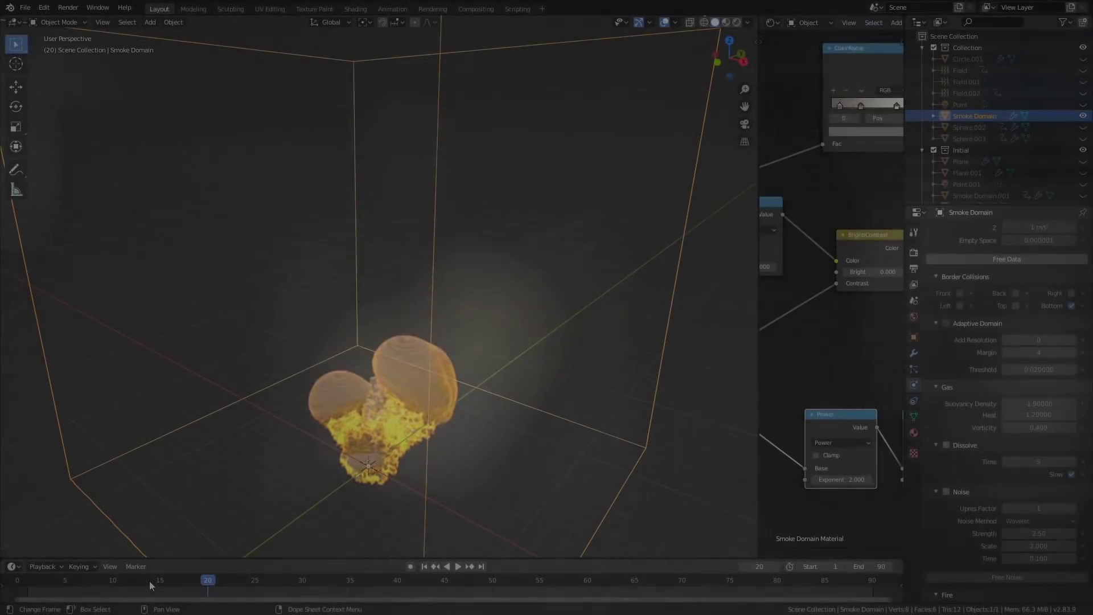
Step: In the multi-domain scene, go to frame 14, unhide and select Smoke Domain.001, and bring up its gas and Dissolve settings
click(149, 580)
middle_drag(342, 427, 799, 364)
scroll(968, 239, down, 1)
scroll(960, 182, down, 2)
click(1083, 165)
click(496, 374)
scroll(1042, 338, down, 3)
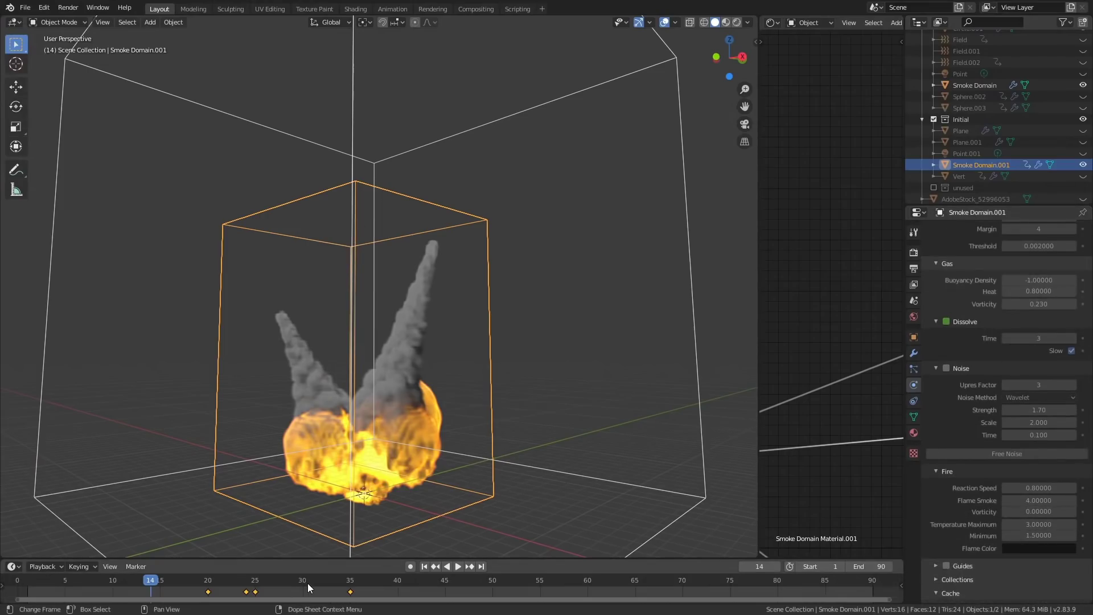
Step: Go to frame 30 and examine from several angles how the two domains' smoke and fire combine
click(307, 583)
key(space)
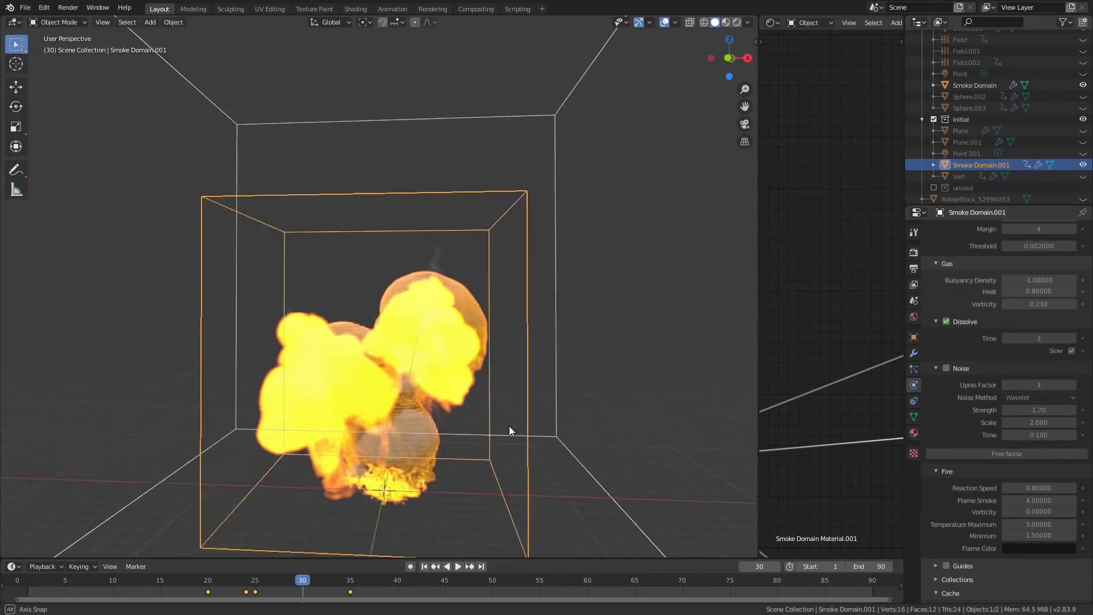
middle_drag(509, 426, 601, 413)
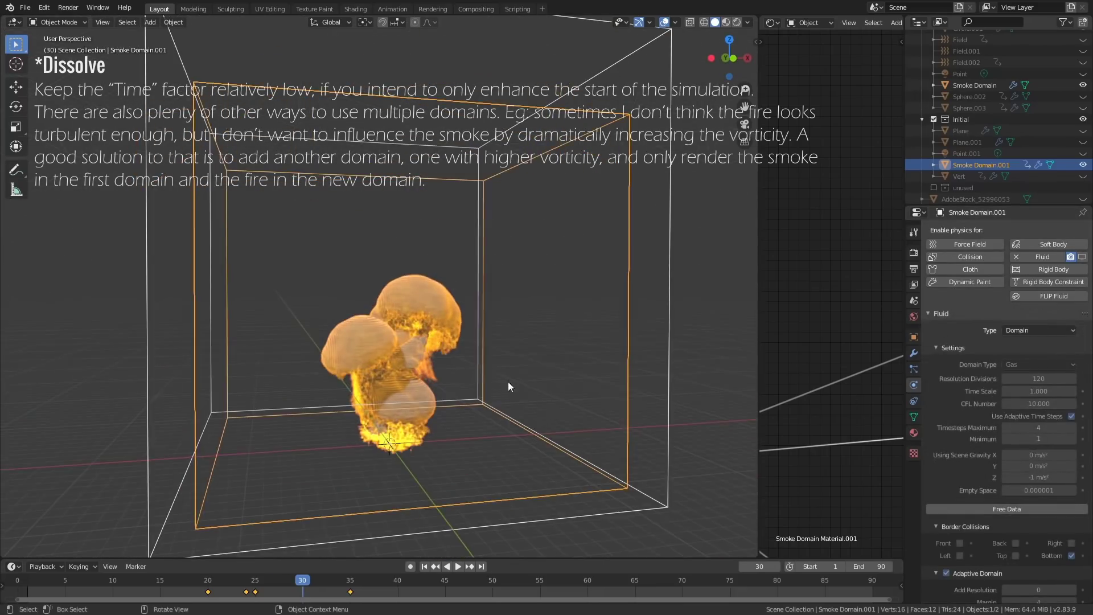
middle_drag(509, 382, 569, 488)
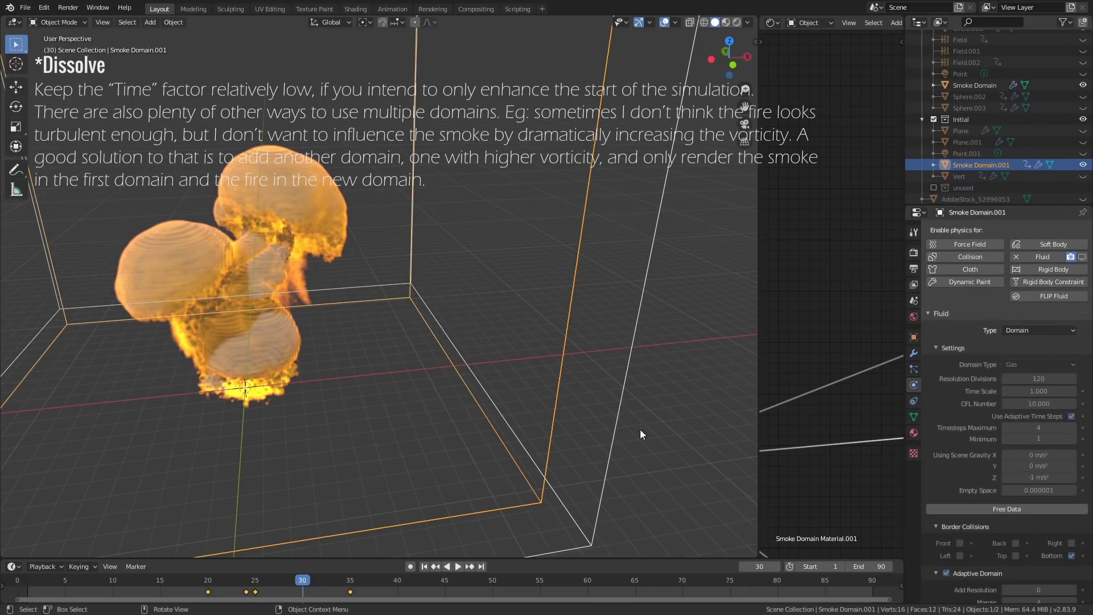